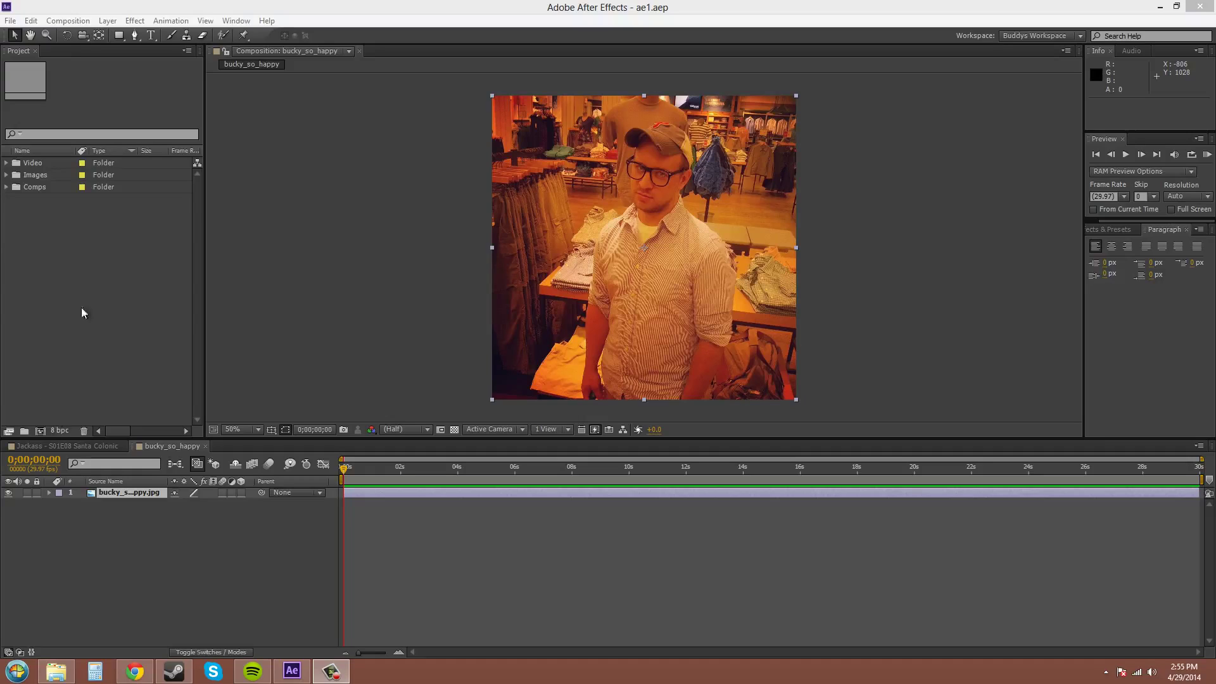
Step: Start a new composition and look over its advanced settings before returning to the basic ones
{"action": "left_click", "coordinate": [69, 21]}
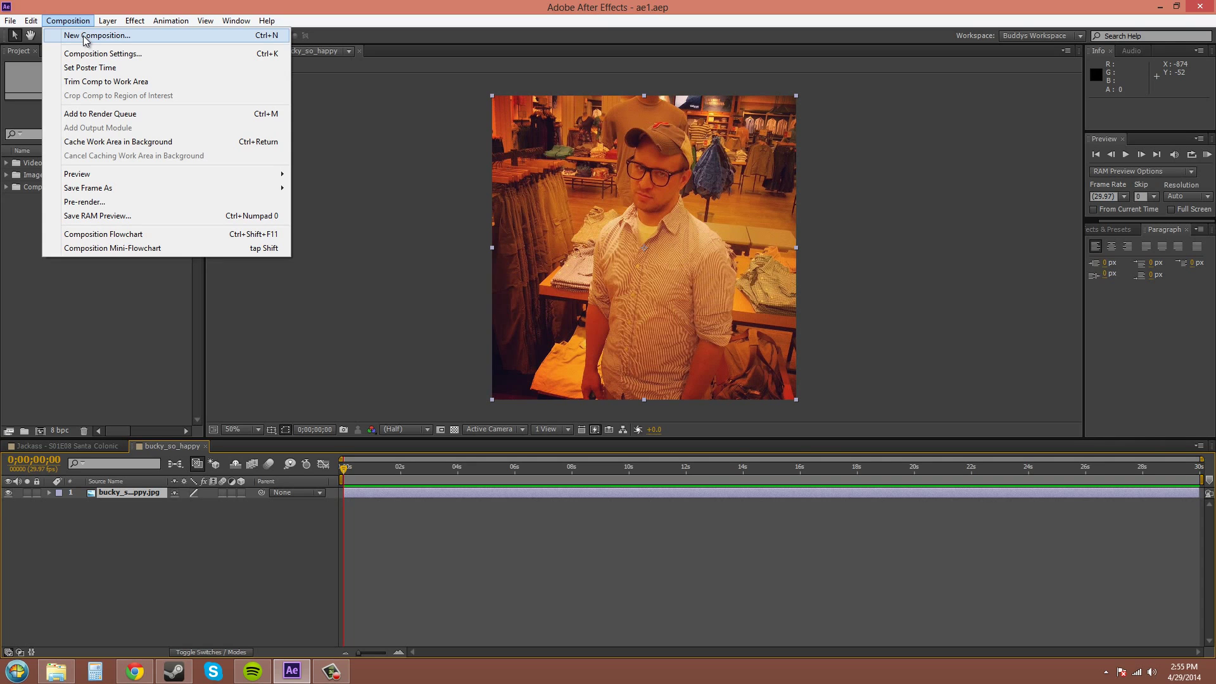
{"action": "left_click", "coordinate": [86, 37]}
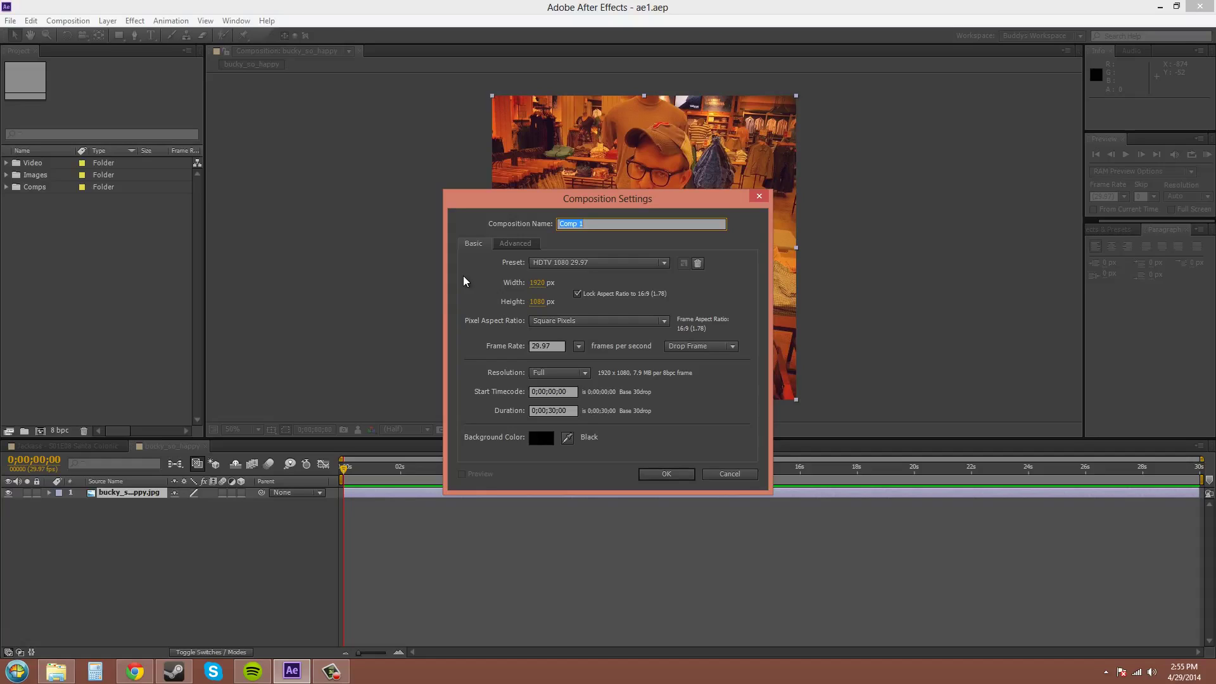
{"action": "left_click_drag", "start_coordinate": [613, 195], "coordinate": [644, 112]}
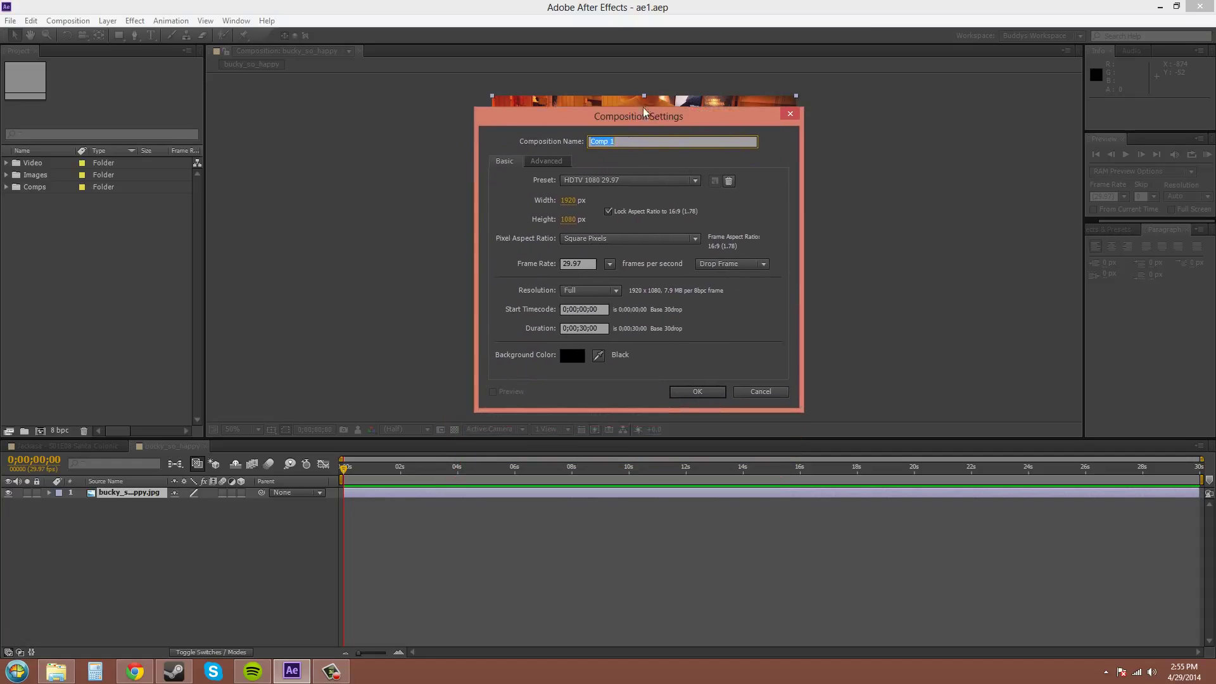
{"action": "left_click", "coordinate": [547, 161]}
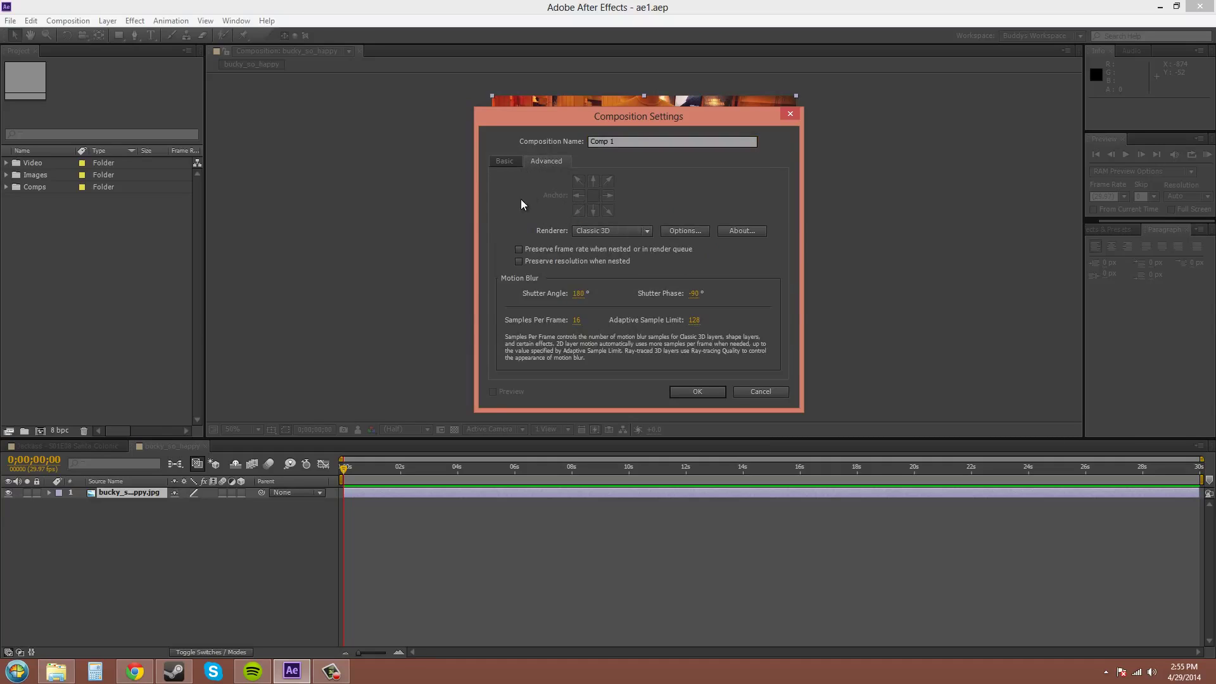
{"action": "left_click", "coordinate": [508, 166]}
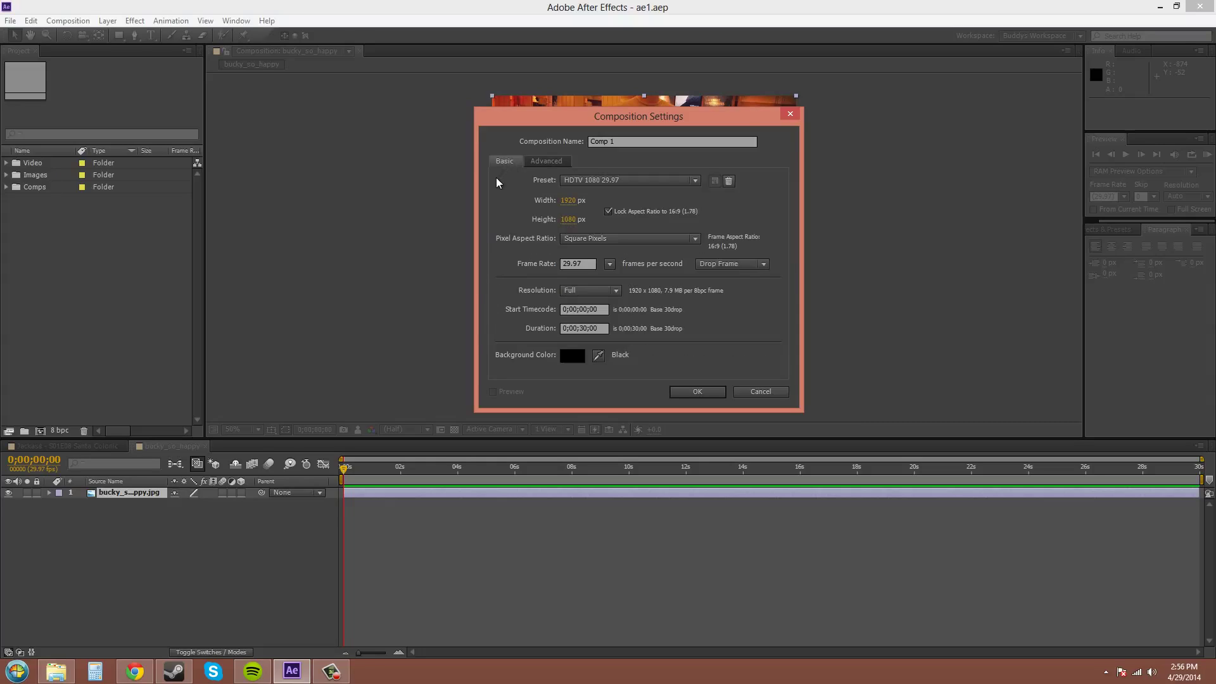
Step: Apply the HDTV 1080 24 preset to the new composition
{"action": "left_click", "coordinate": [627, 182]}
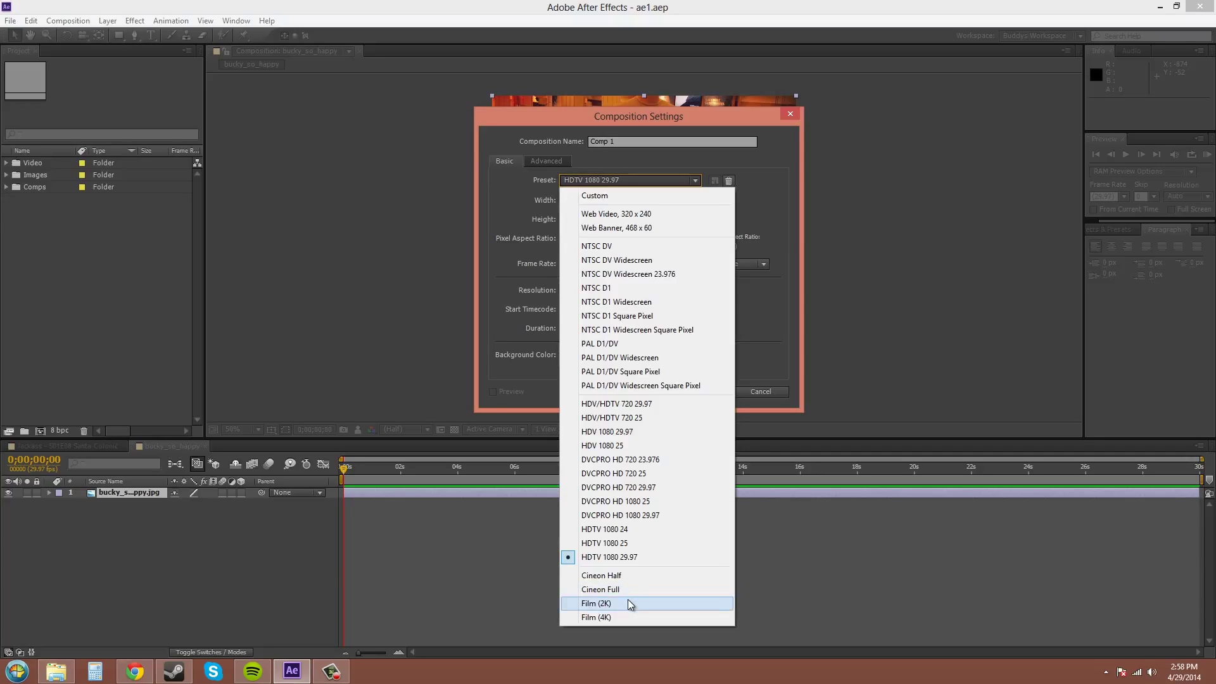
{"action": "left_click", "coordinate": [808, 359]}
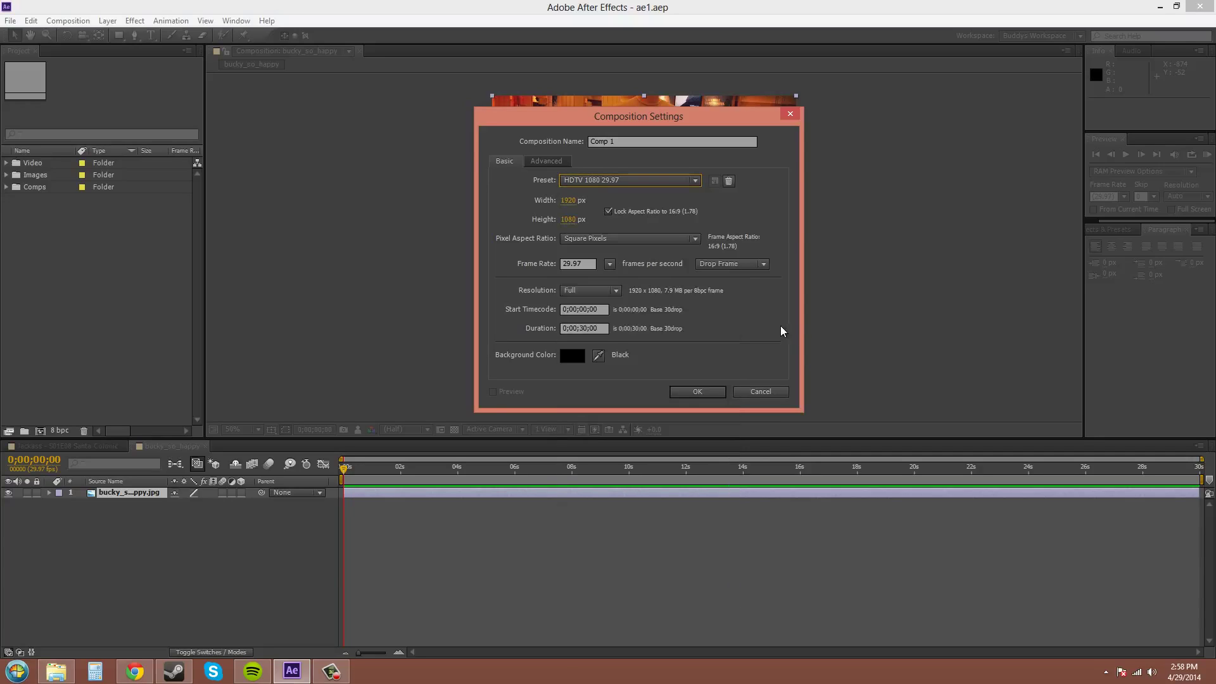
{"action": "left_click", "coordinate": [621, 181]}
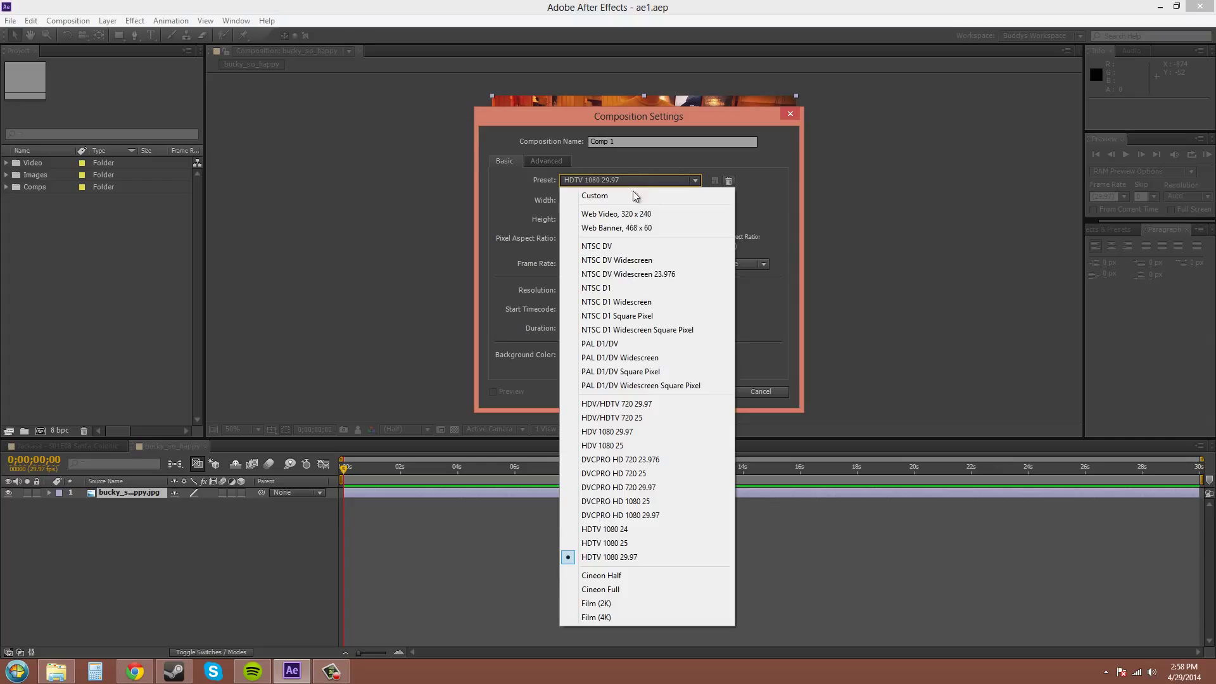
{"action": "left_click", "coordinate": [617, 529]}
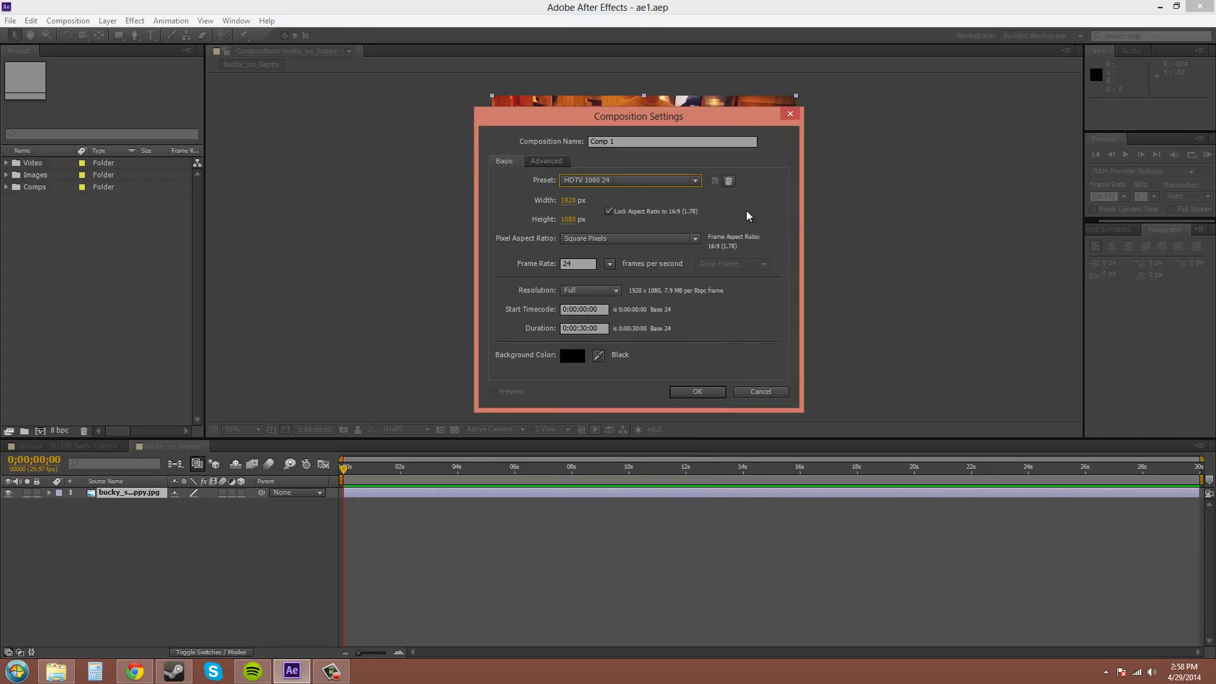
Step: Try a custom composition width of 985 px, and reapply the HDTV 1080 24 preset
{"action": "left_click", "coordinate": [572, 203]}
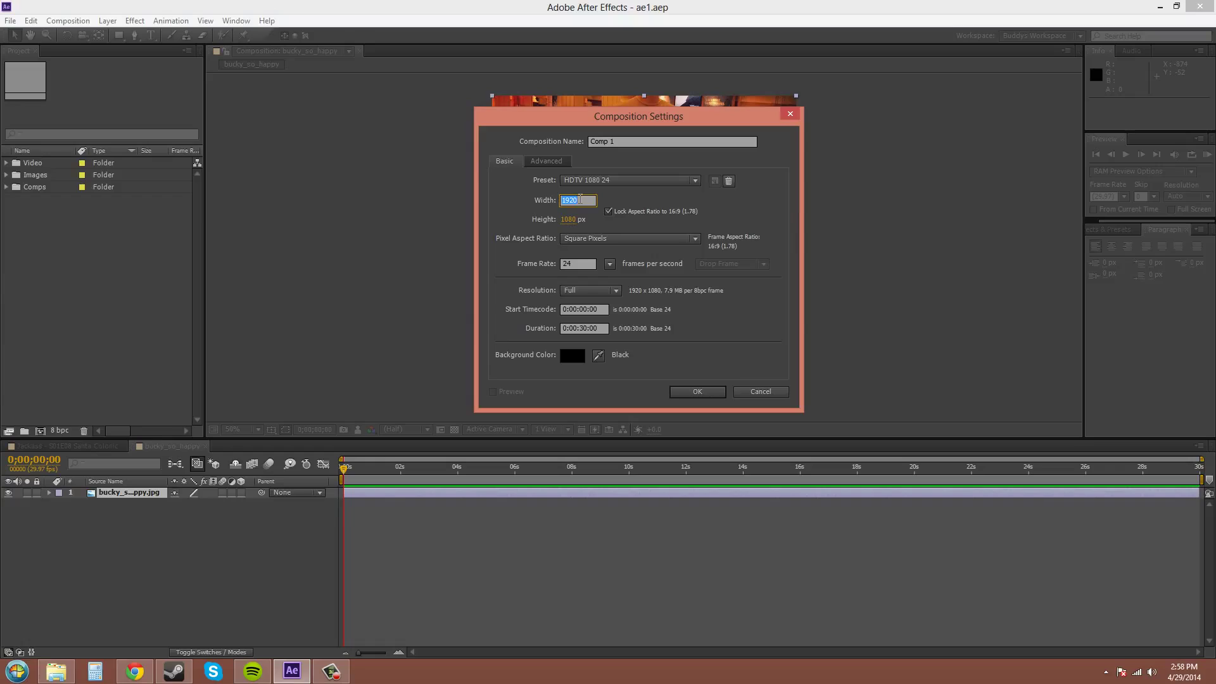
{"action": "type", "text": "985"}
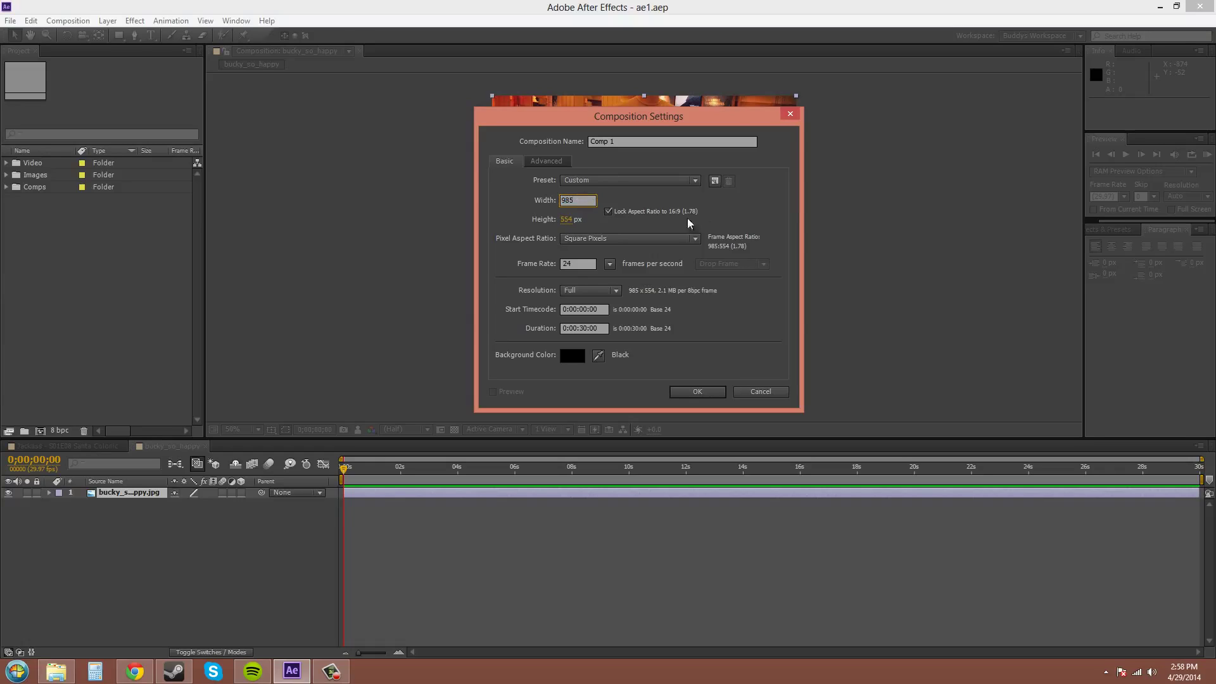
{"action": "key", "text": "Return"}
{"action": "left_click", "coordinate": [604, 183]}
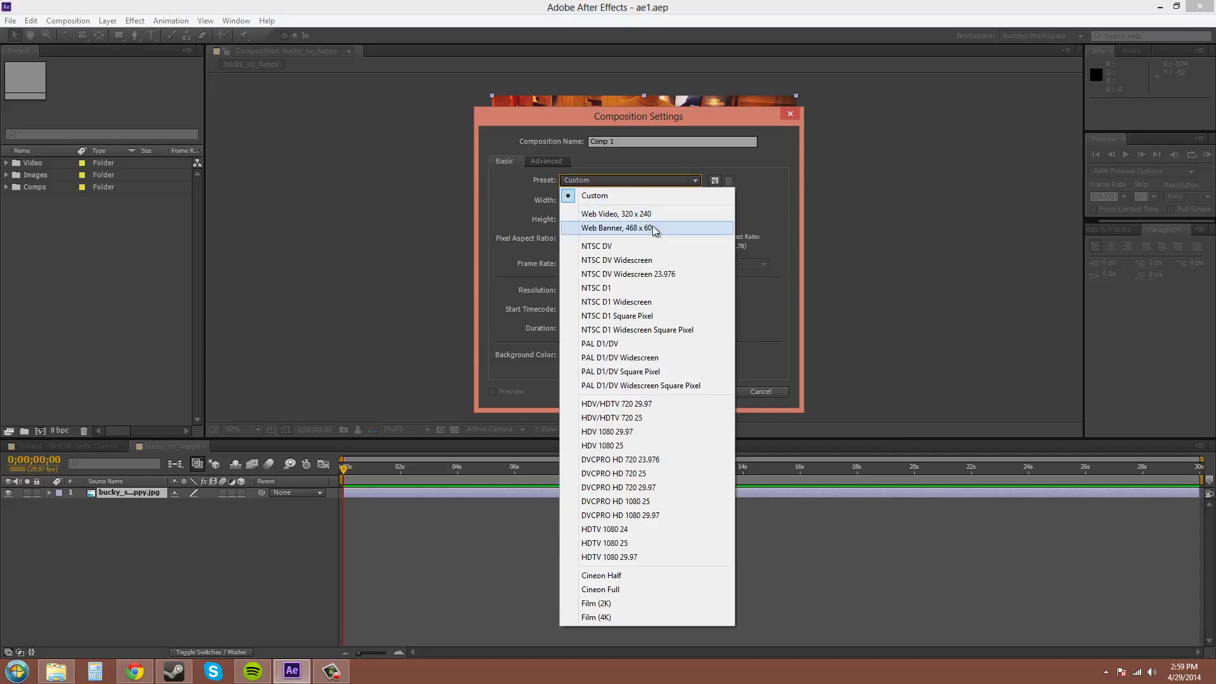
{"action": "left_click", "coordinate": [627, 529]}
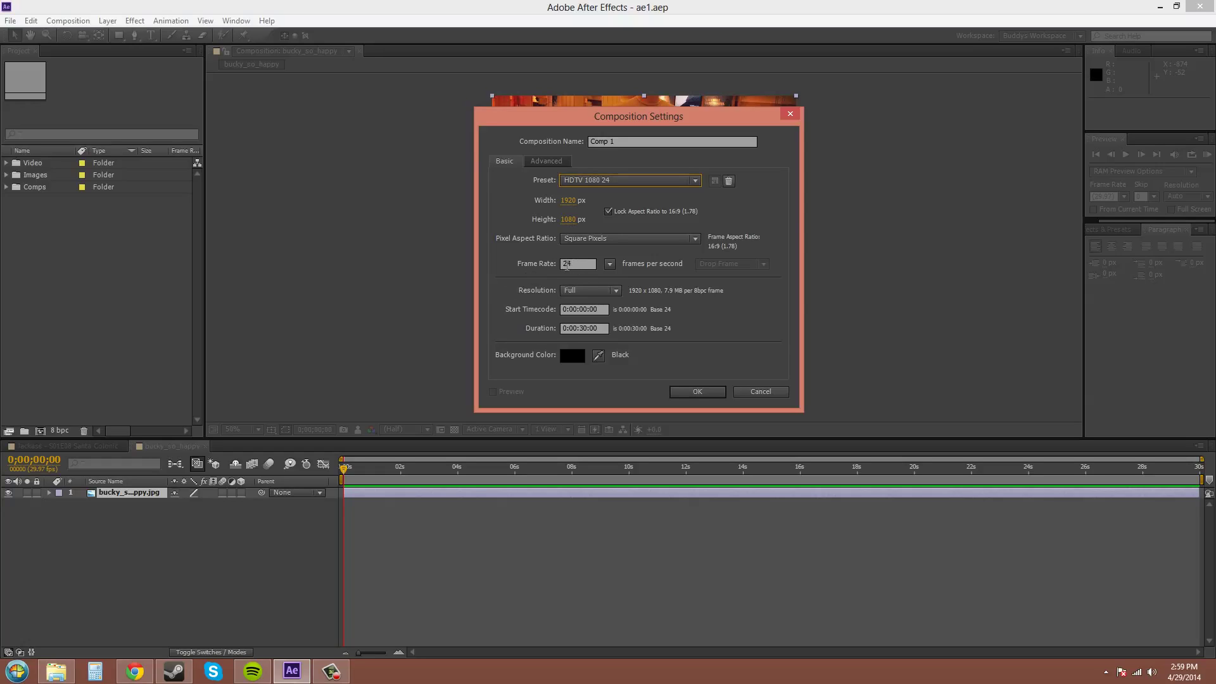
Step: Try the composition at Half resolution and return it to Full
{"action": "left_click", "coordinate": [615, 292]}
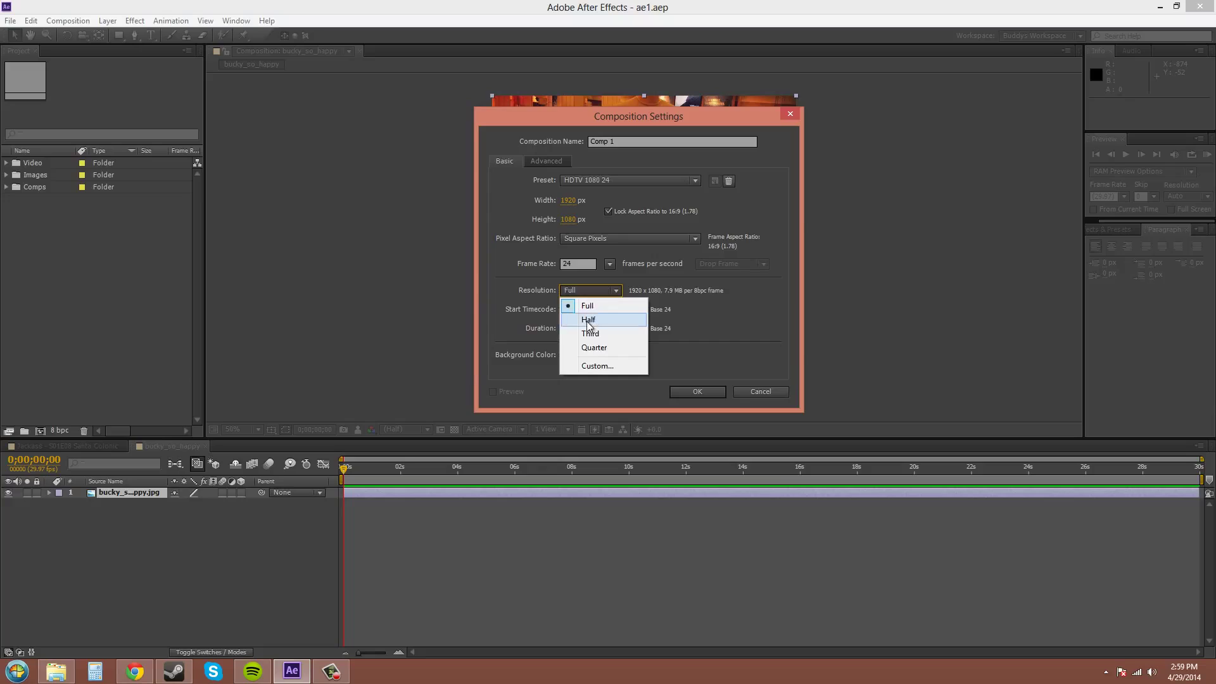
{"action": "left_click", "coordinate": [590, 317]}
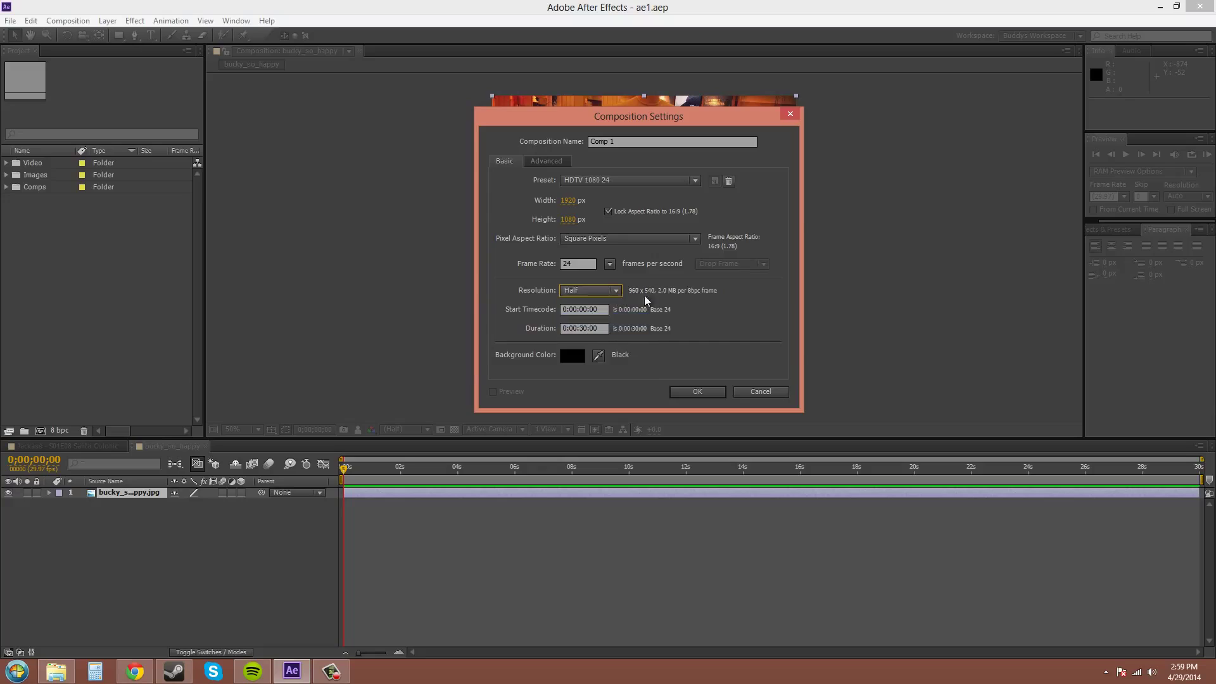
{"action": "left_click", "coordinate": [614, 292]}
{"action": "left_click", "coordinate": [634, 307]}
Step: Name the composition "New Boston Rules" and create it
{"action": "left_click", "coordinate": [654, 144]}
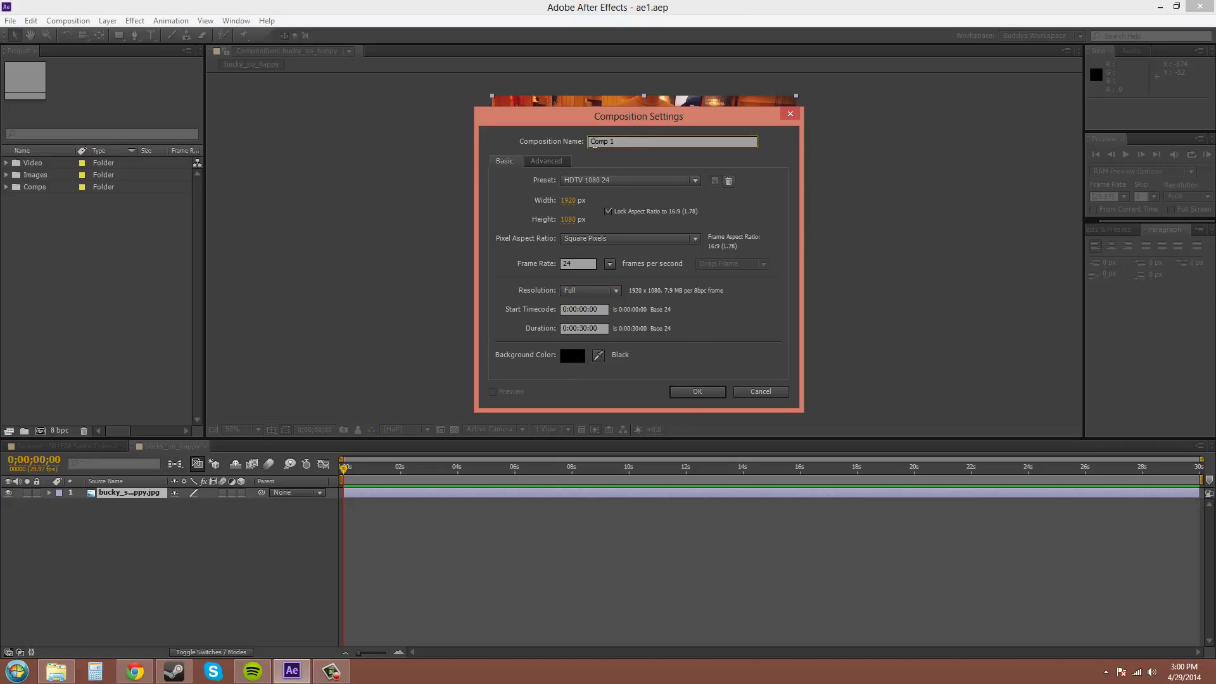
{"action": "double_click", "coordinate": [595, 144]}
{"action": "type", "text": "Bewboston Rules"}
{"action": "key", "text": "Left"}
{"action": "key", "text": "Left"}
{"action": "key", "text": "Left"}
{"action": "key", "text": "Left"}
{"action": "key", "text": "Left"}
{"action": "key", "text": "Left"}
{"action": "key", "text": "Left"}
{"action": "key", "text": "Left"}
{"action": "key", "text": "Left"}
{"action": "key", "text": "Left"}
{"action": "key", "text": "Left"}
{"action": "key", "text": "BackSpace"}
{"action": "type", "text": "B"}
{"action": "left_click", "coordinate": [688, 389]}
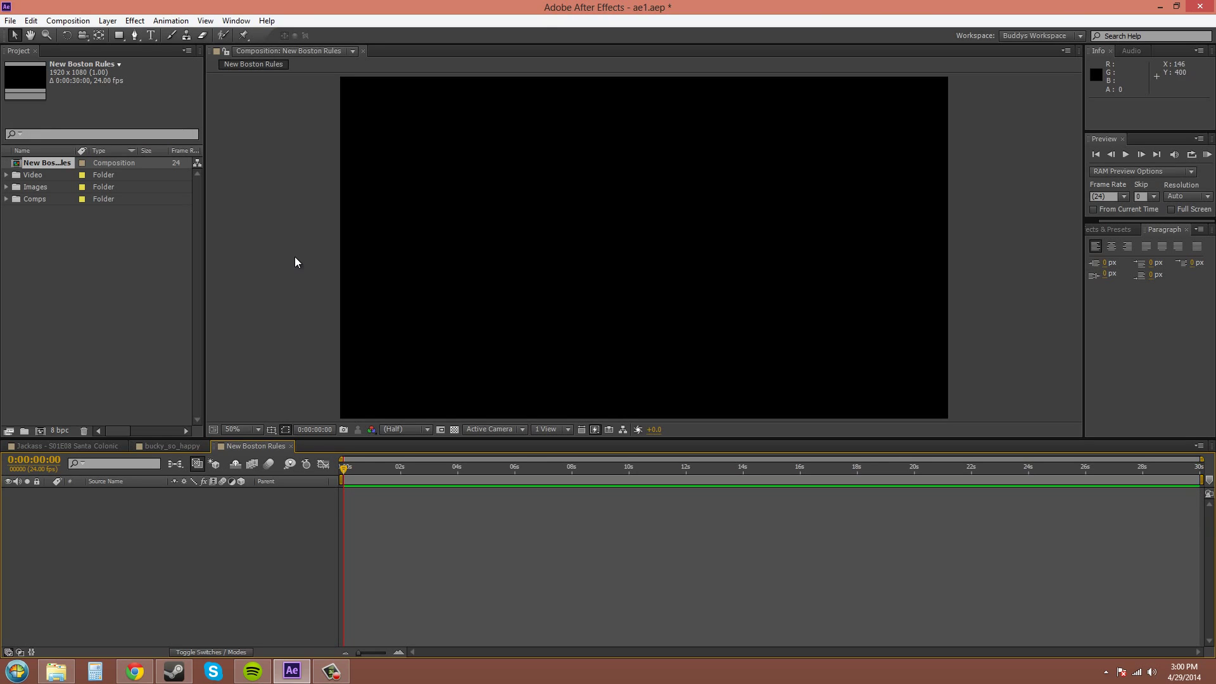
Step: Move the New Boston Rules composition into the Comps folder and expand that folder
{"action": "scroll", "coordinate": [791, 279], "scroll_direction": "down", "scroll_amount": 2}
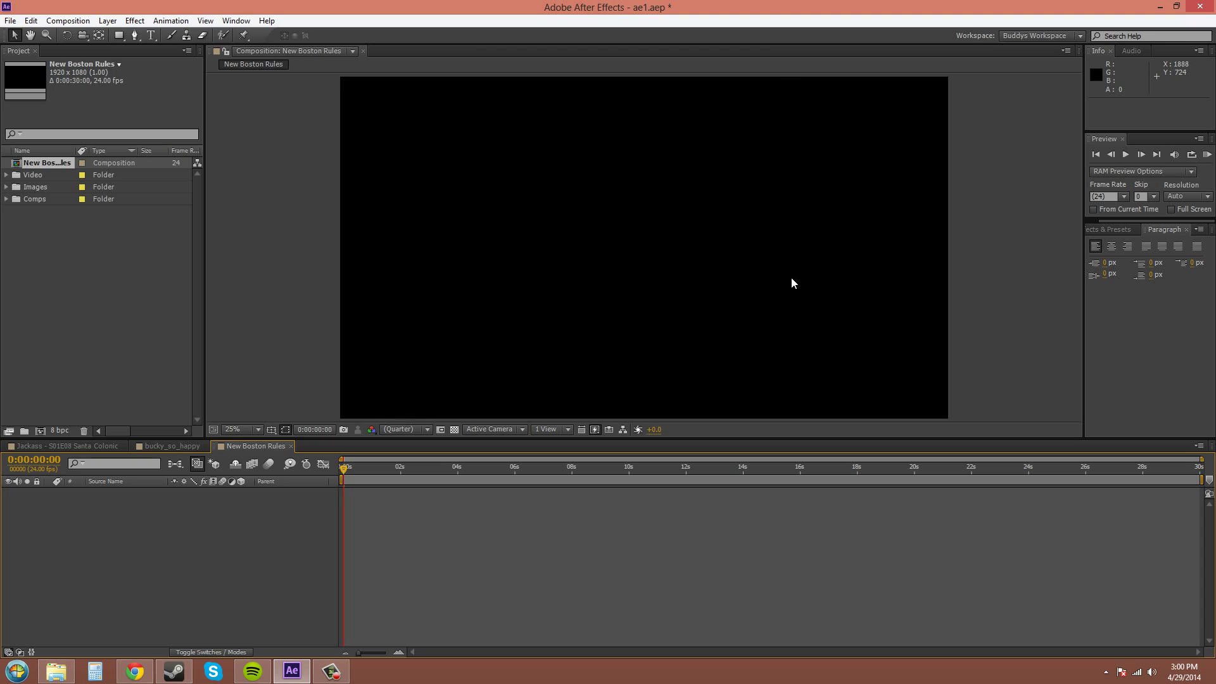
{"action": "scroll", "coordinate": [792, 284], "scroll_direction": "up", "scroll_amount": 2}
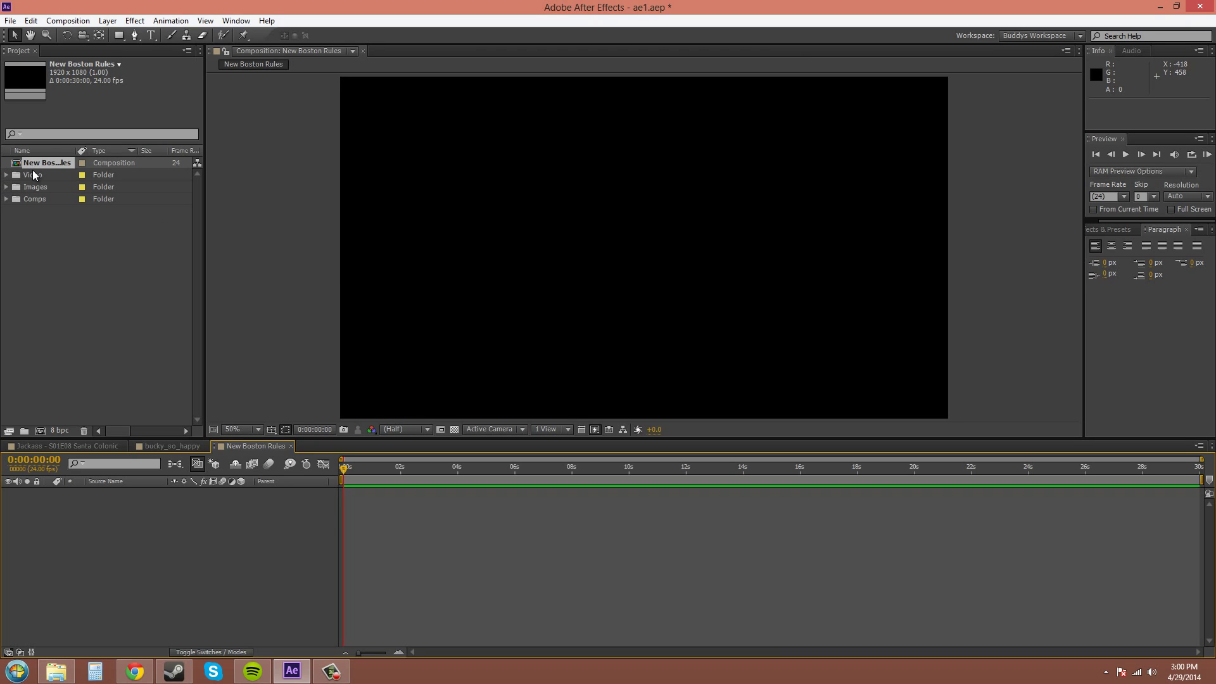
{"action": "left_click_drag", "start_coordinate": [38, 163], "coordinate": [34, 199]}
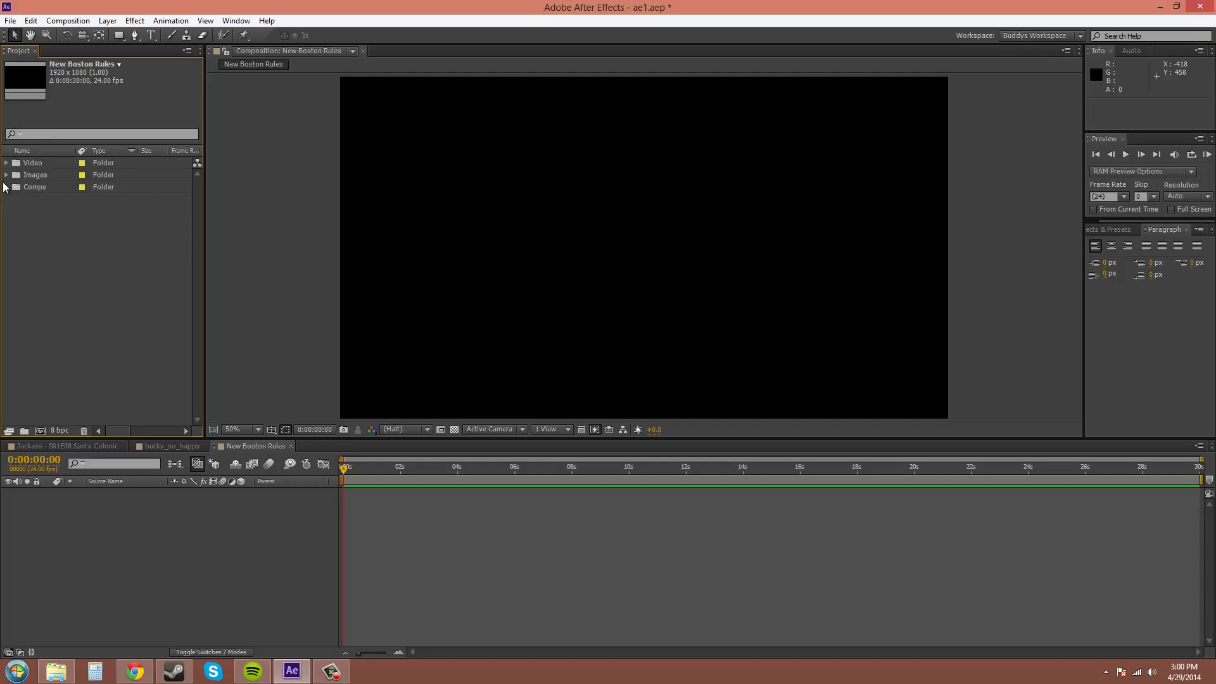
{"action": "left_click", "coordinate": [6, 187]}
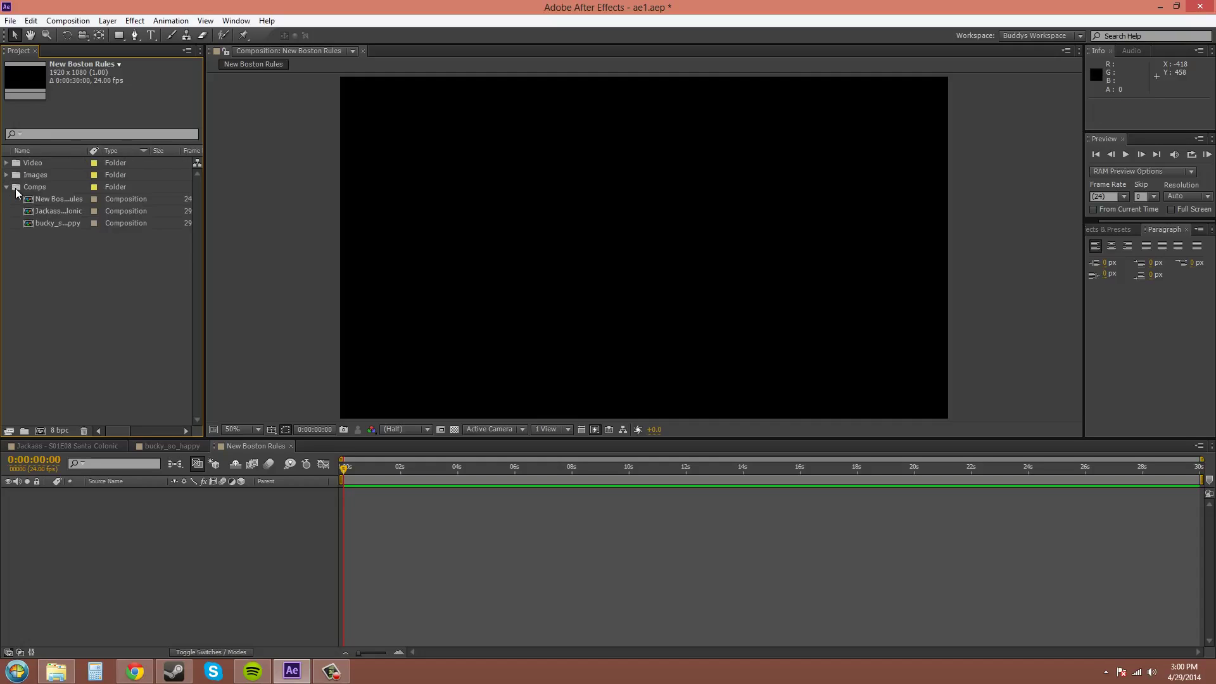
Step: Review the settings of the existing New Boston Rules composition and close them without changes
{"action": "left_click", "coordinate": [56, 226]}
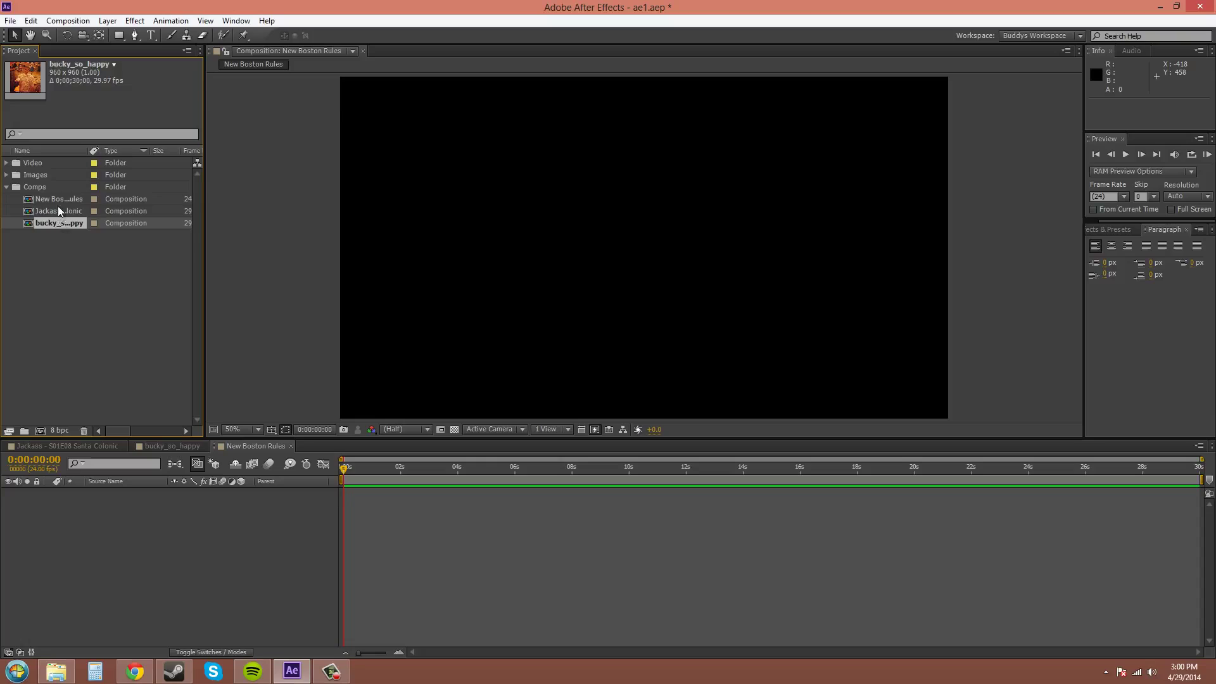
{"action": "left_click", "coordinate": [60, 200]}
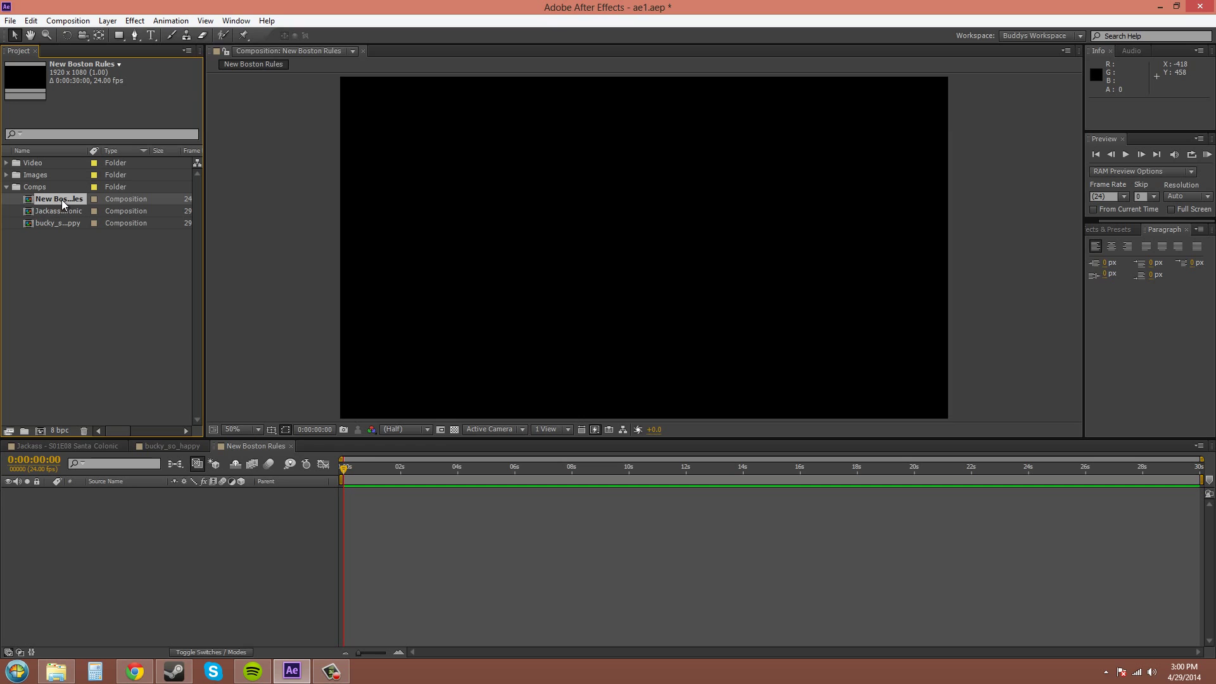
{"action": "left_click", "coordinate": [68, 21]}
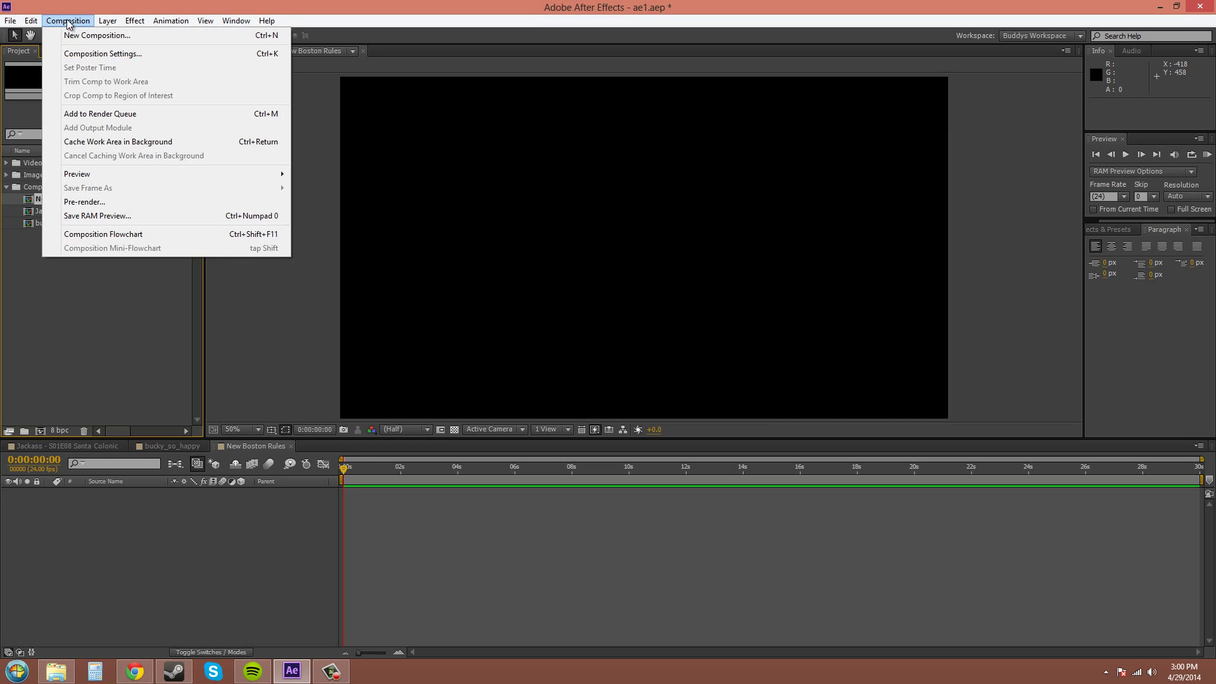
{"action": "left_click", "coordinate": [125, 53]}
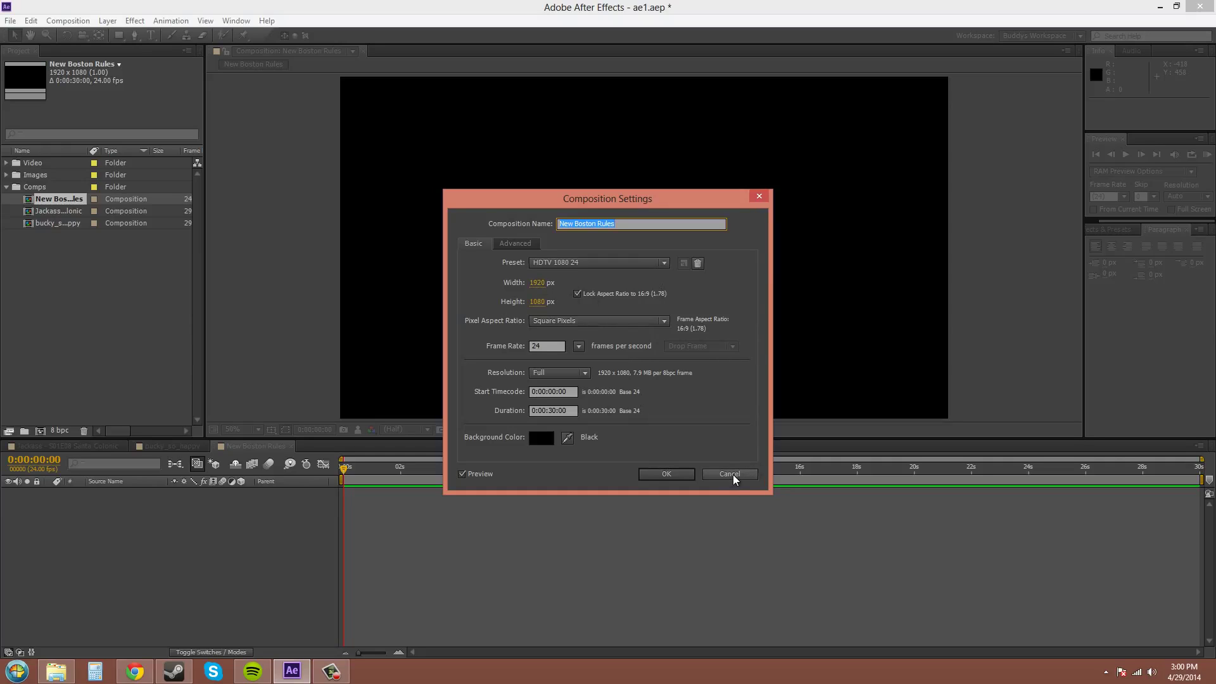
{"action": "left_click", "coordinate": [653, 477]}
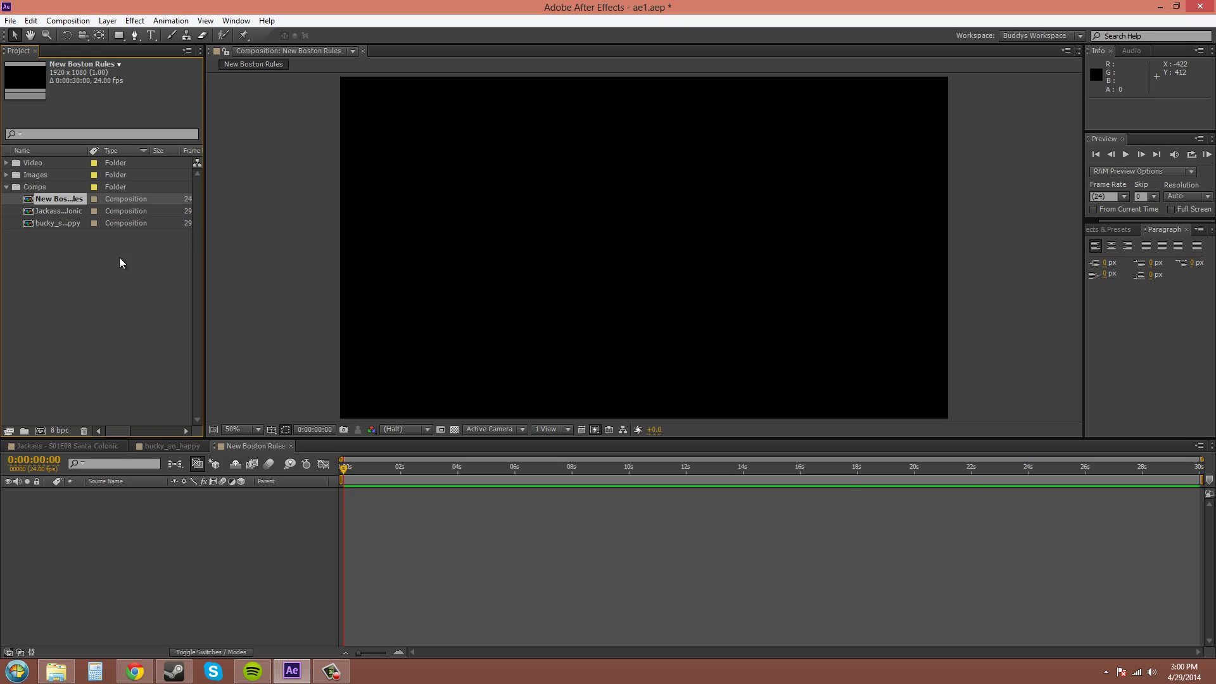
Step: Place bucky_so_happy.jpg from the Images folder near the middle of the New Boston Rules composition, at about 972, 538
{"action": "left_click", "coordinate": [7, 162]}
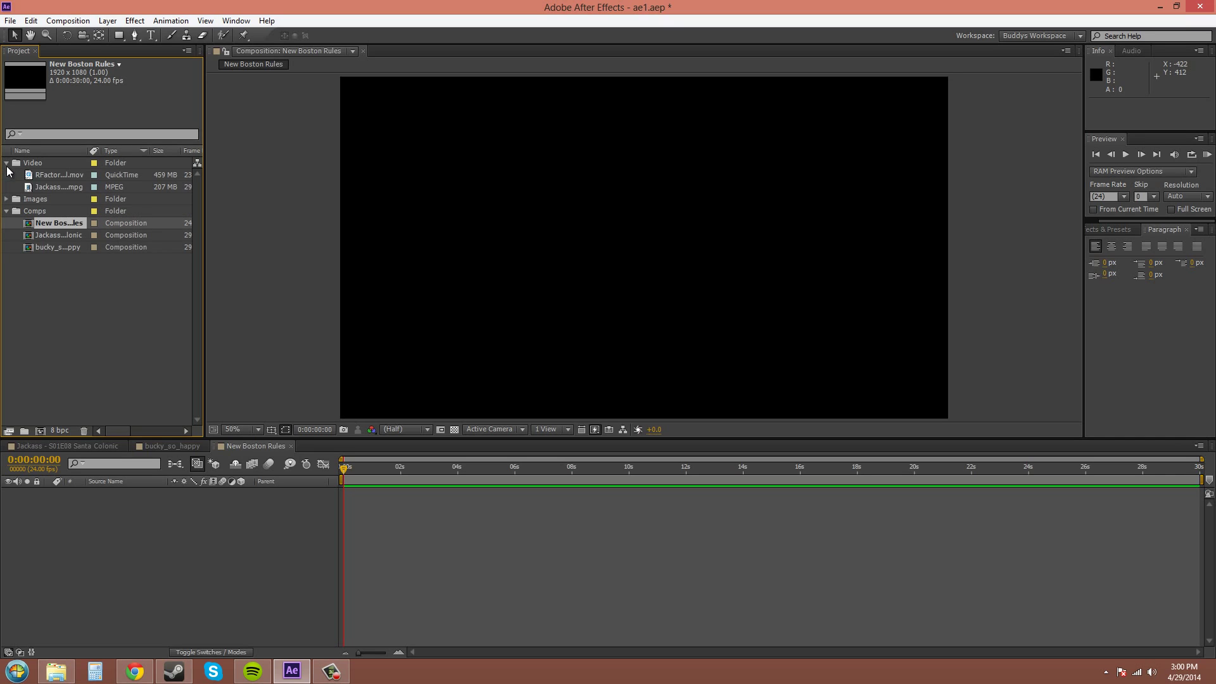
{"action": "left_click", "coordinate": [6, 163]}
{"action": "left_click", "coordinate": [6, 175]}
{"action": "left_click_drag", "start_coordinate": [57, 187], "coordinate": [660, 252]}
{"action": "left_click_drag", "start_coordinate": [750, 233], "coordinate": [735, 226]}
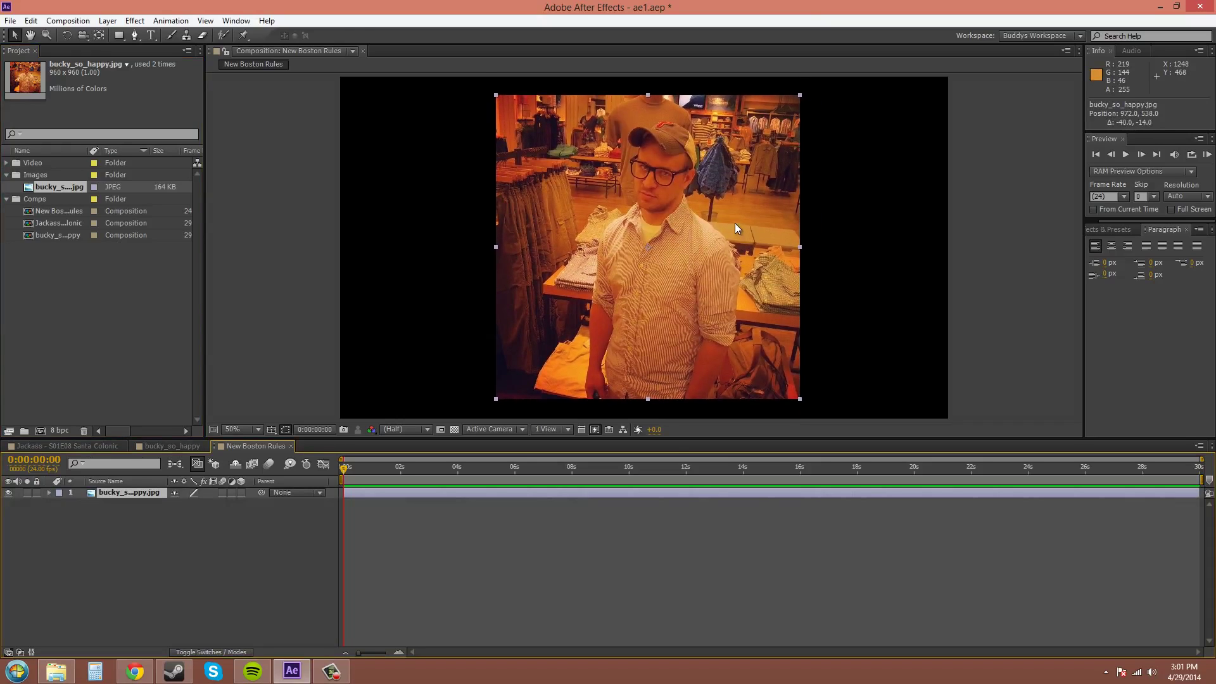
Step: Add a dark gray 1920 x 1080 px solid and place it beneath the photo layer
{"action": "left_click", "coordinate": [104, 21]}
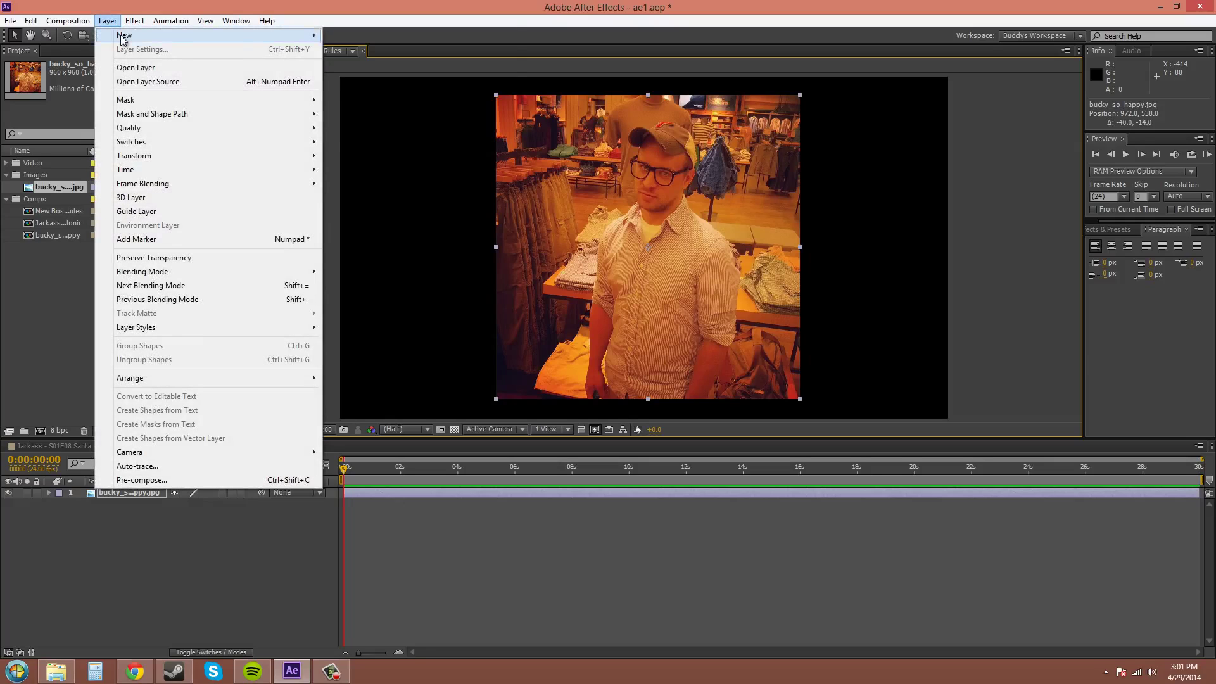
{"action": "mouse_move", "coordinate": [157, 35]}
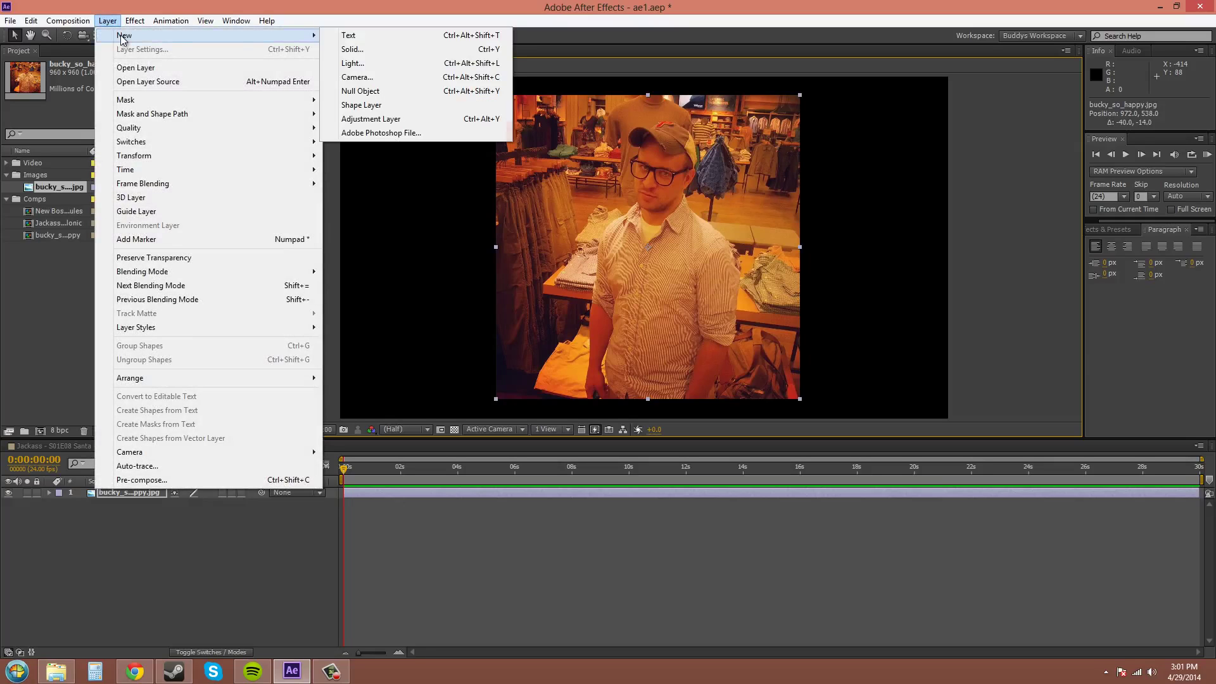
{"action": "left_click", "coordinate": [364, 49]}
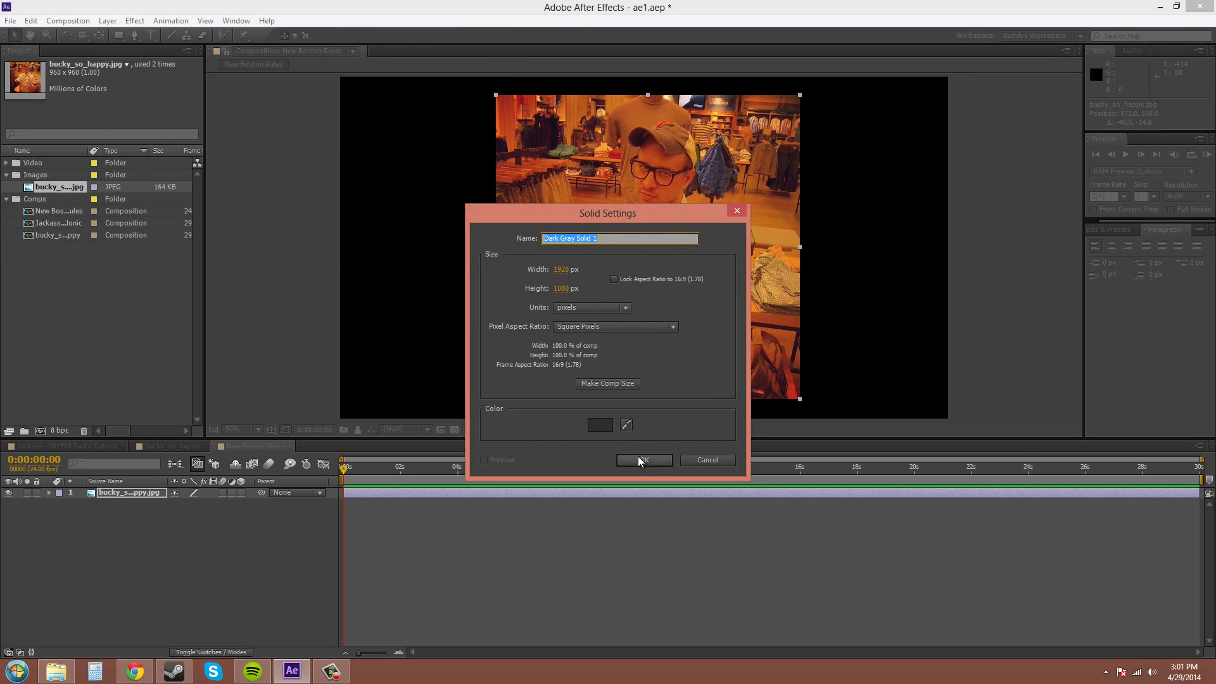
{"action": "left_click", "coordinate": [643, 459]}
{"action": "left_click_drag", "start_coordinate": [155, 504], "coordinate": [154, 493]}
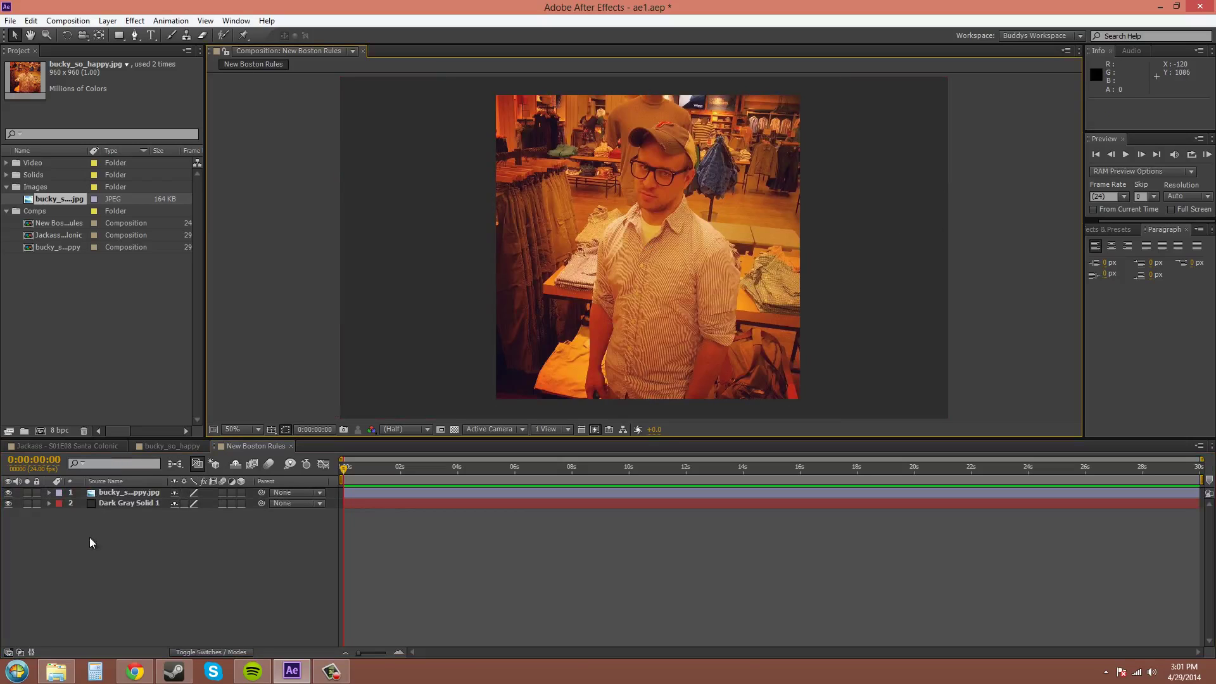
Step: Apply the Fast Blur effect to the bucky_so_happy.jpg layer and group its Effect Controls panel with the Project panel
{"action": "left_click", "coordinate": [127, 504]}
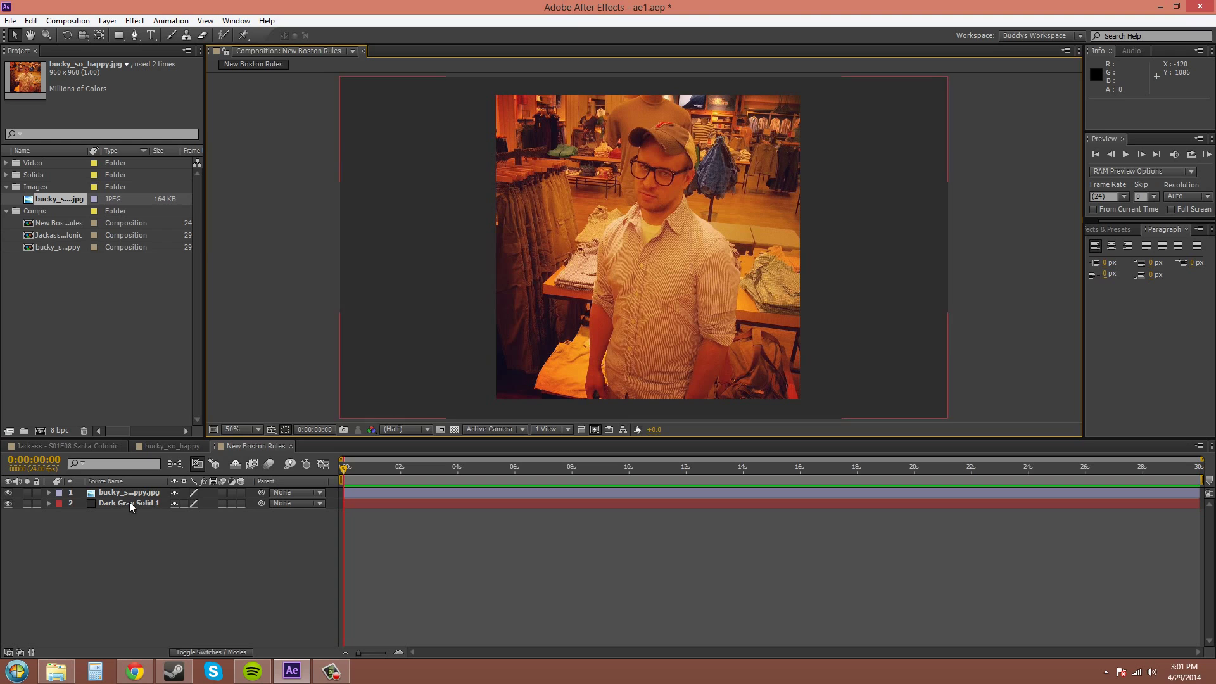
{"action": "left_click", "coordinate": [1111, 229]}
{"action": "left_click", "coordinate": [1129, 244]}
{"action": "type", "text": "blur"}
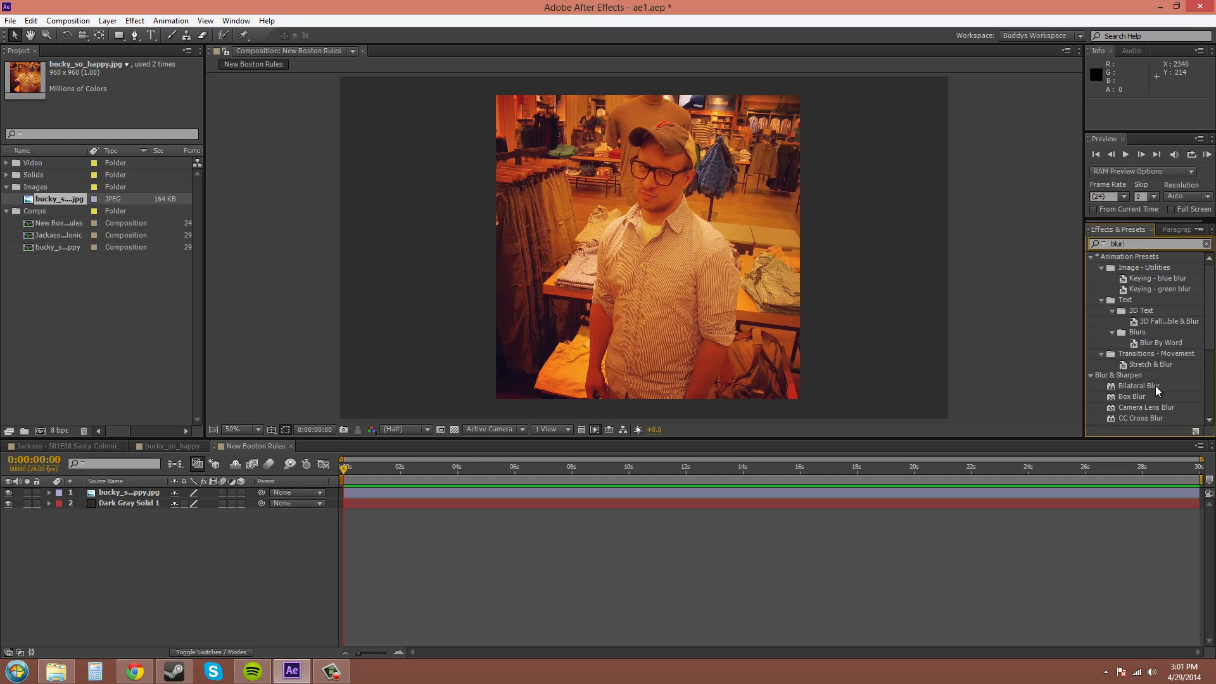
{"action": "scroll", "coordinate": [1150, 390], "scroll_direction": "down", "scroll_amount": 3}
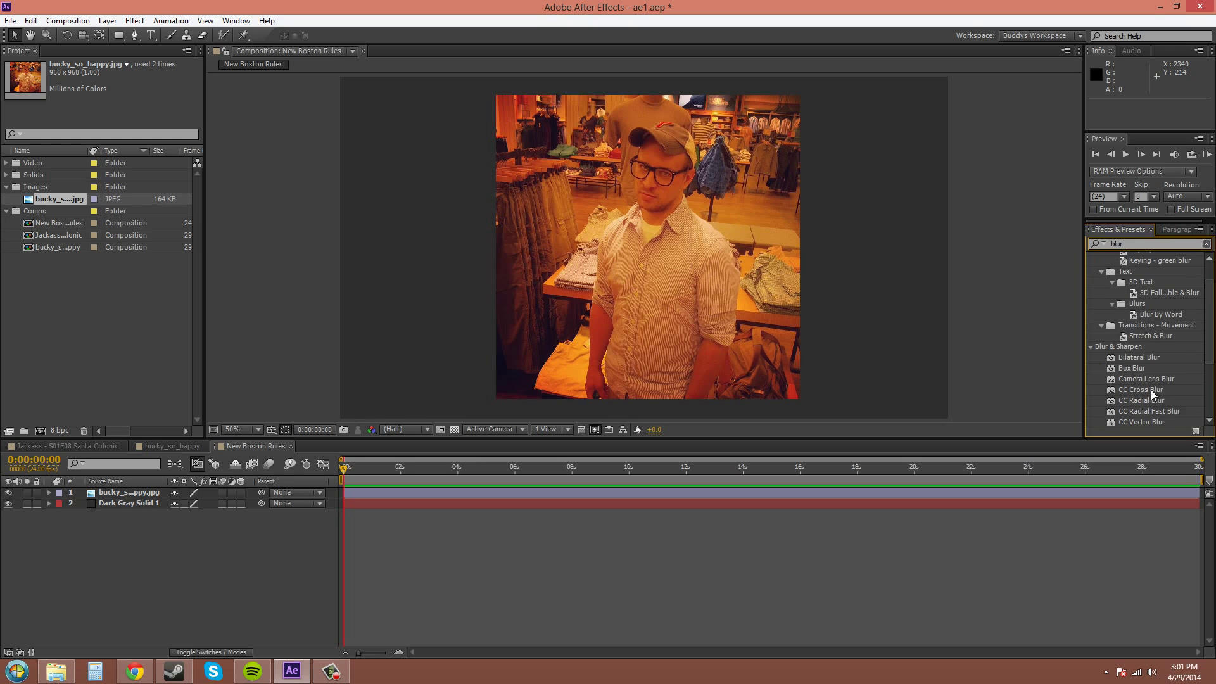
{"action": "scroll", "coordinate": [1140, 361], "scroll_direction": "down", "scroll_amount": 3}
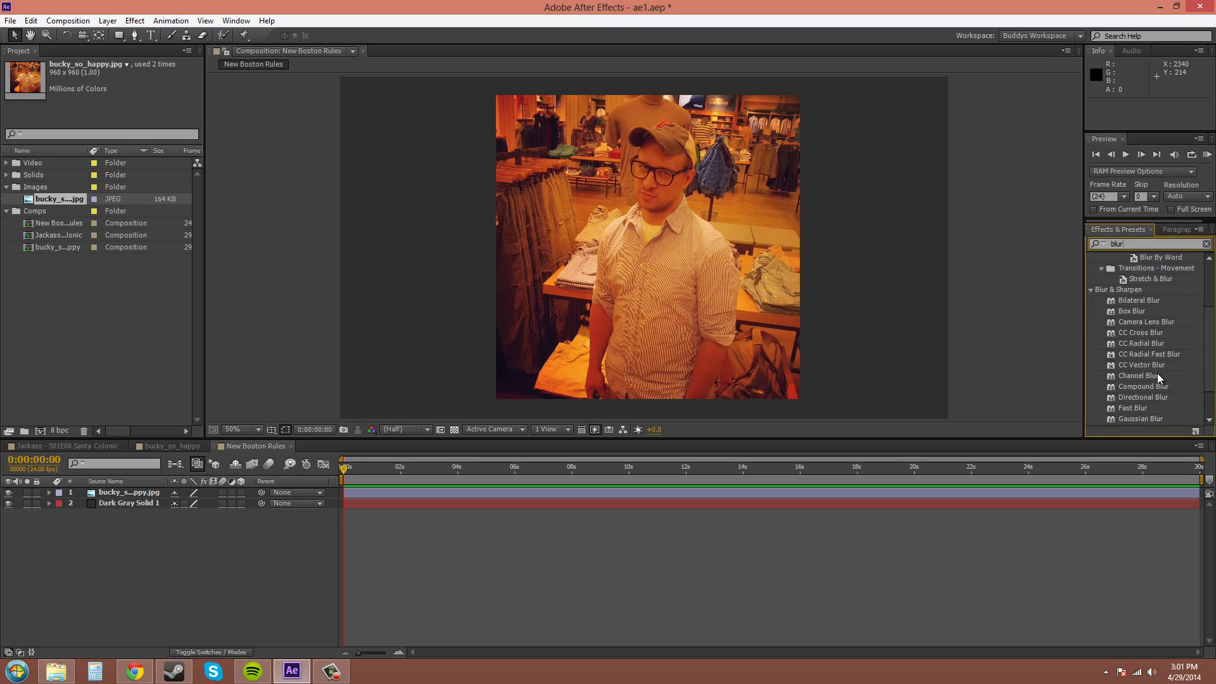
{"action": "left_click", "coordinate": [1132, 381]}
{"action": "left_click_drag", "start_coordinate": [1132, 382], "coordinate": [133, 501]}
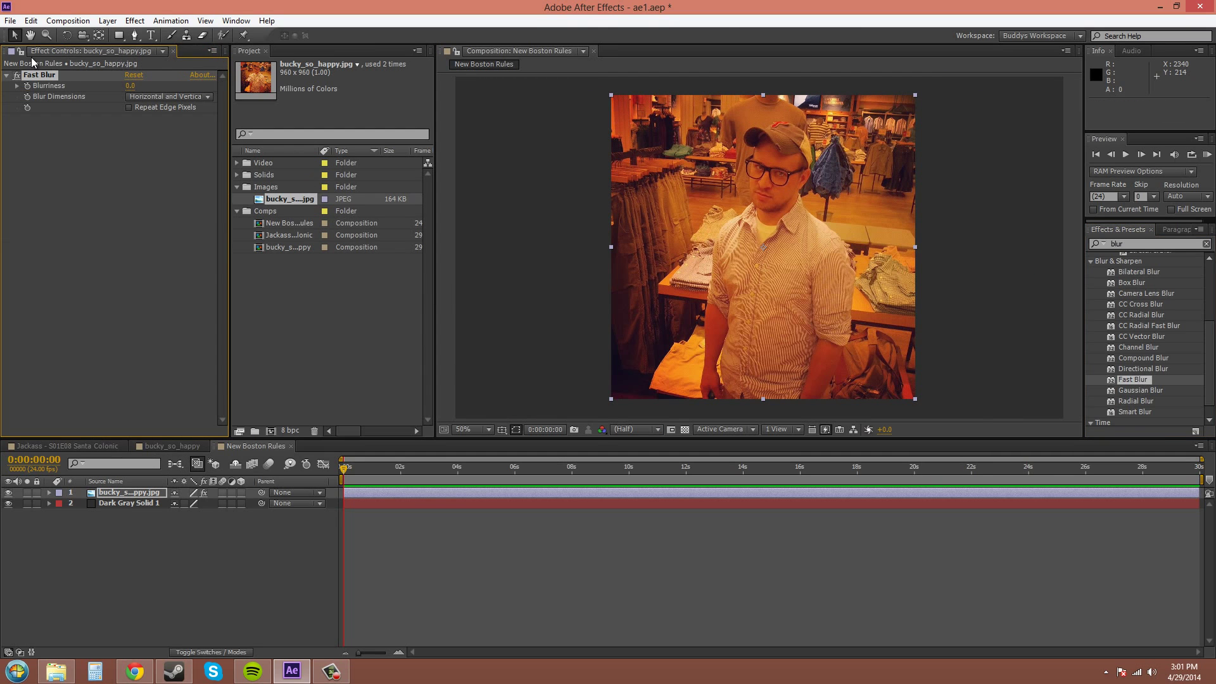
{"action": "left_click", "coordinate": [270, 68]}
{"action": "left_click_drag", "start_coordinate": [270, 67], "coordinate": [405, 61]}
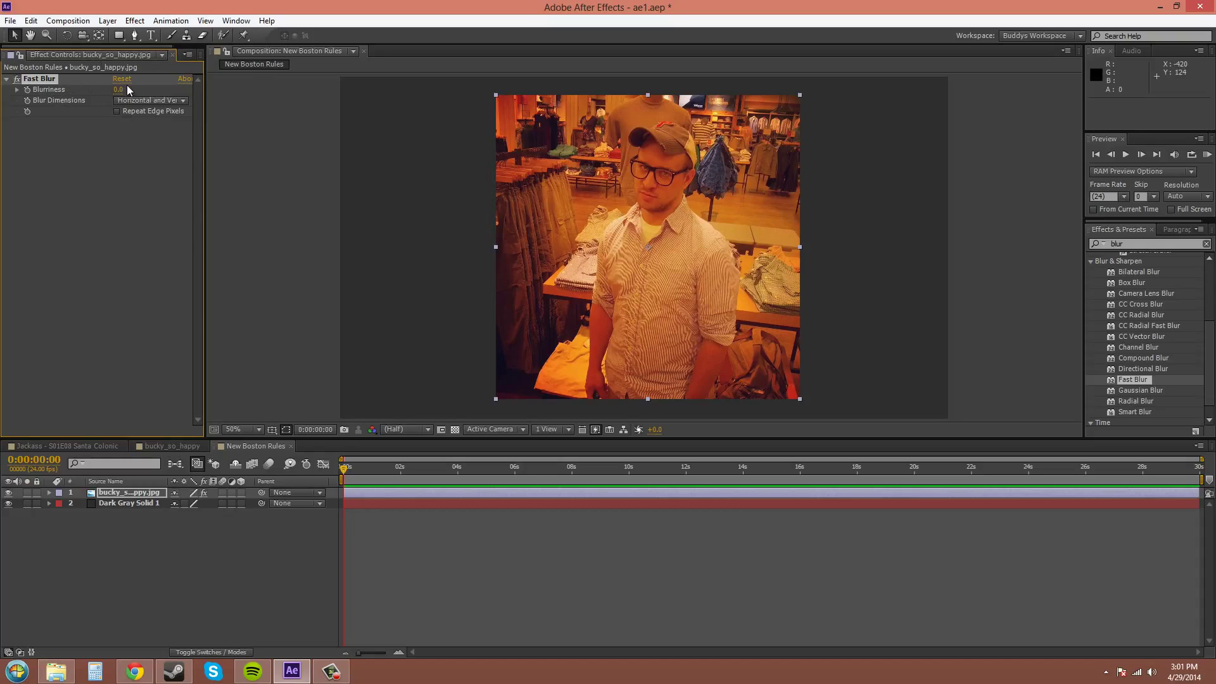
Step: Set the photo layer's Fast Blur Blurriness to 21 and switch between the project items and the effect settings
{"action": "left_click_drag", "start_coordinate": [118, 91], "coordinate": [132, 87]}
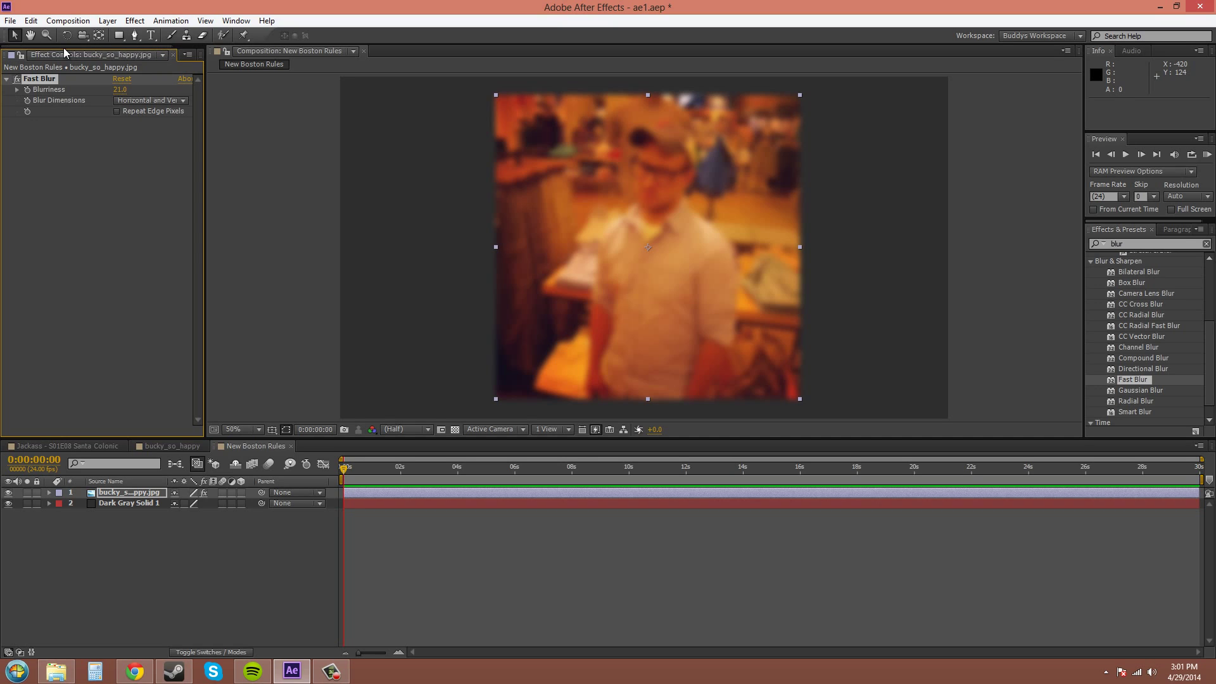
{"action": "left_click_drag", "start_coordinate": [64, 49], "coordinate": [160, 47]}
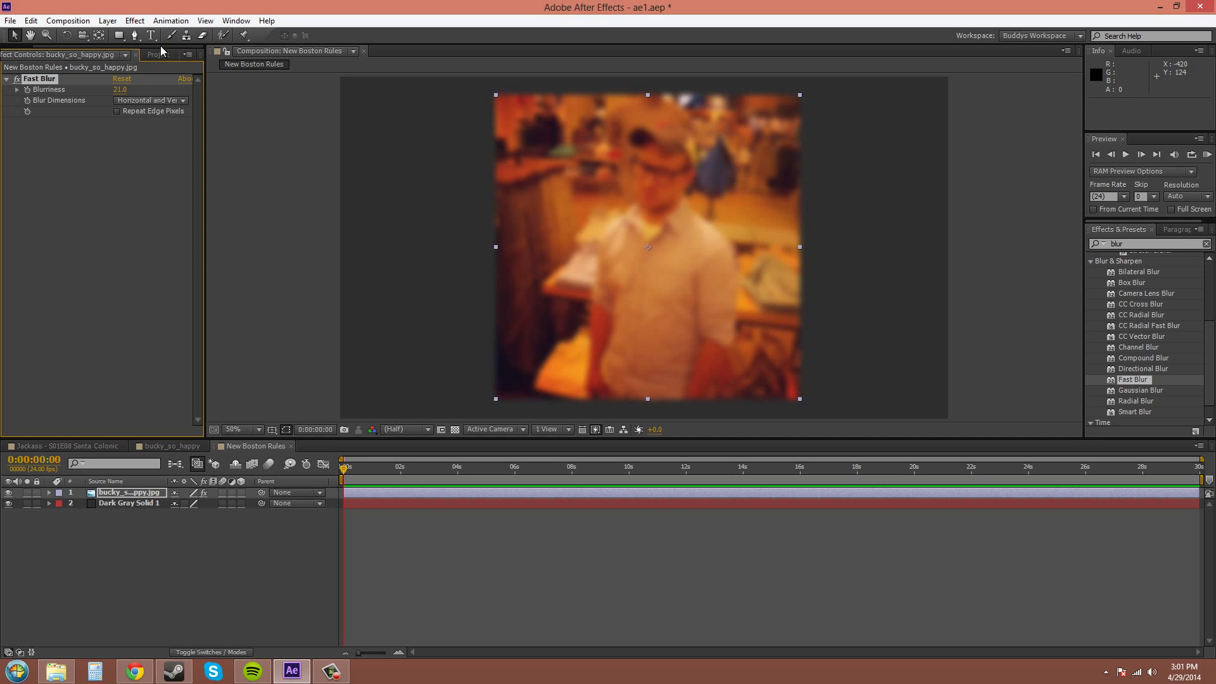
{"action": "left_click", "coordinate": [164, 55]}
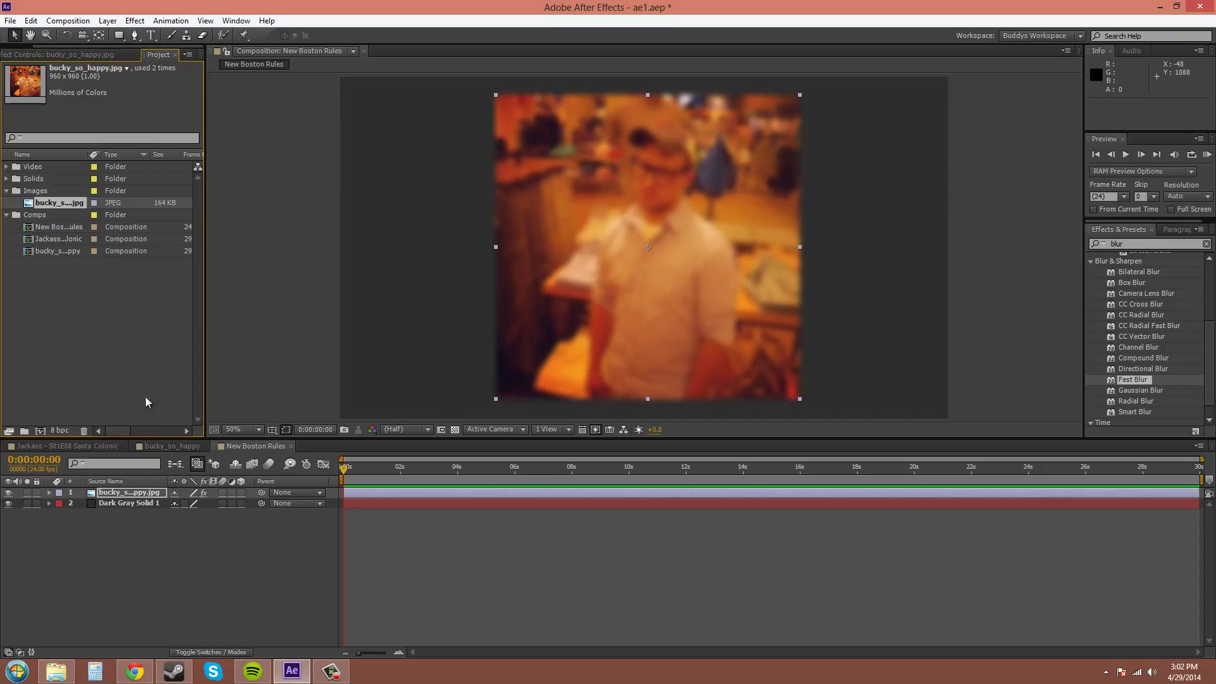
{"action": "left_click", "coordinate": [62, 55]}
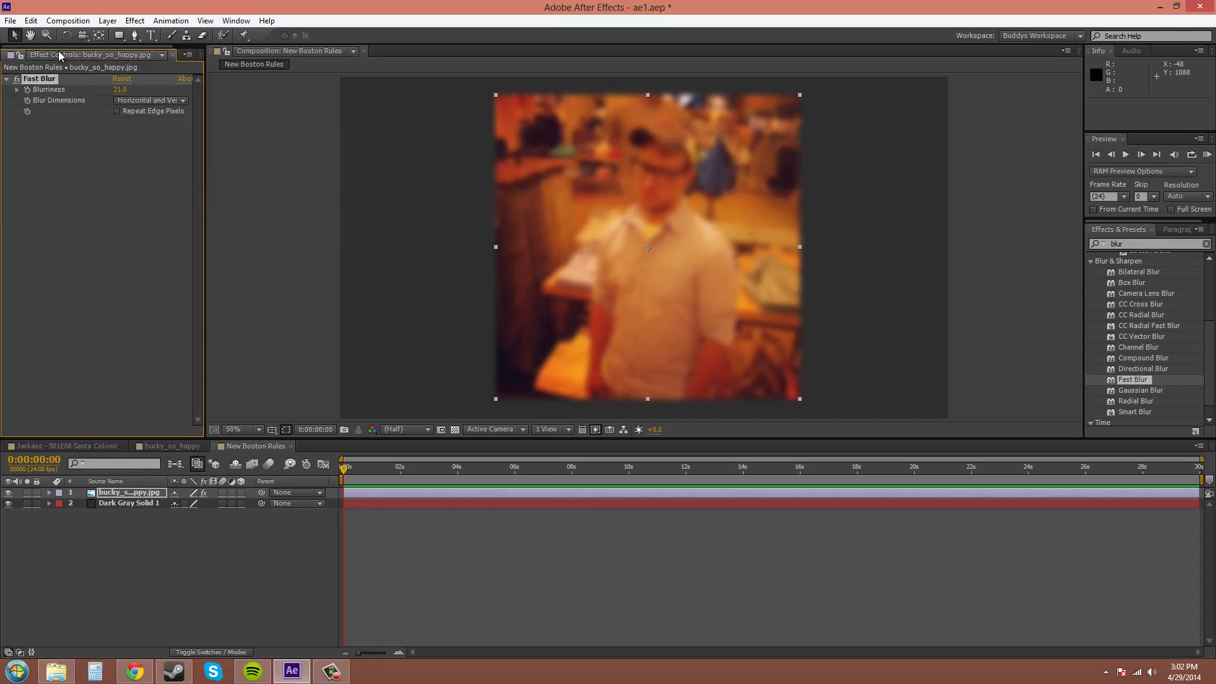
Step: Set the Blurriness of the photo layer's Fast Blur effect to 0
{"action": "left_click", "coordinate": [119, 90]}
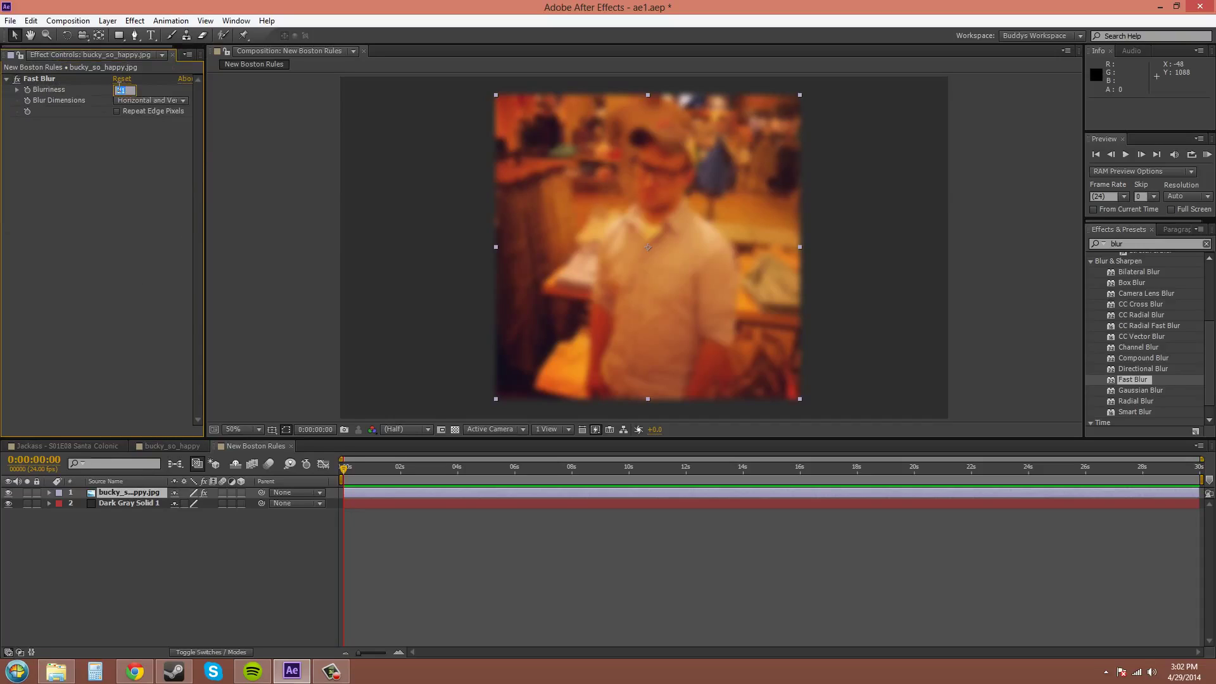
{"action": "type", "text": "0"}
{"action": "key", "text": "Return"}
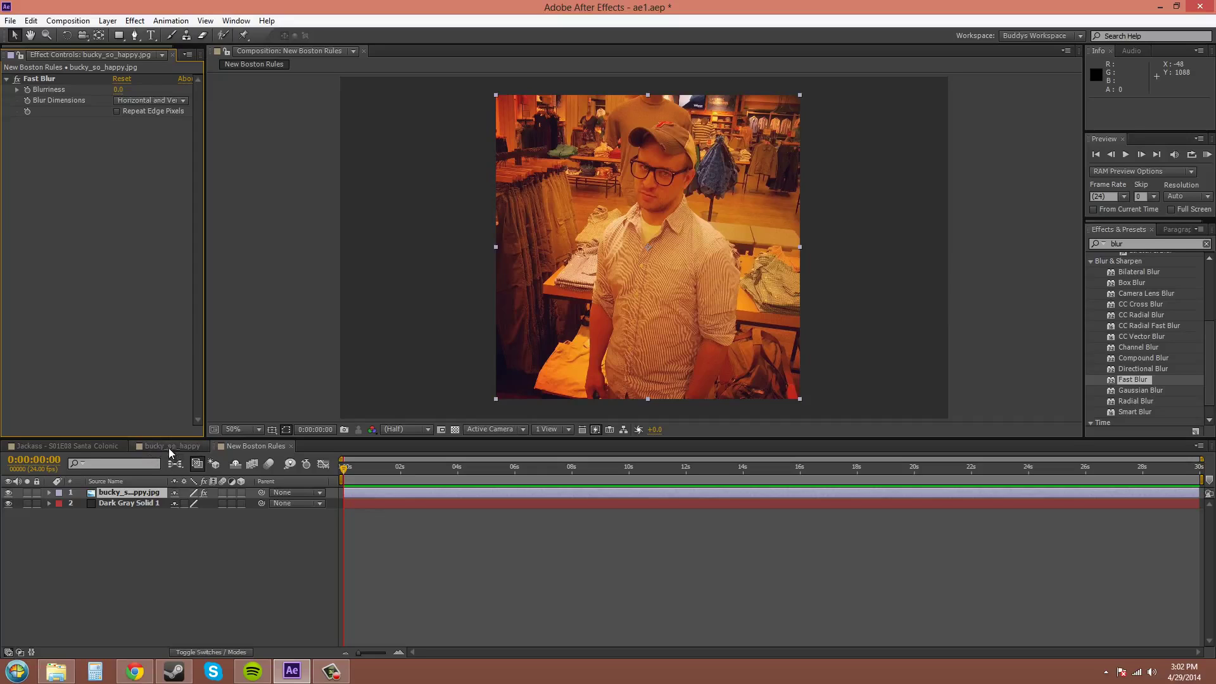
Step: Create a composition from RFactory_LosGlobos_Final.mov in the Video folder and move its current time to 0:00:45:20
{"action": "left_click", "coordinate": [248, 449]}
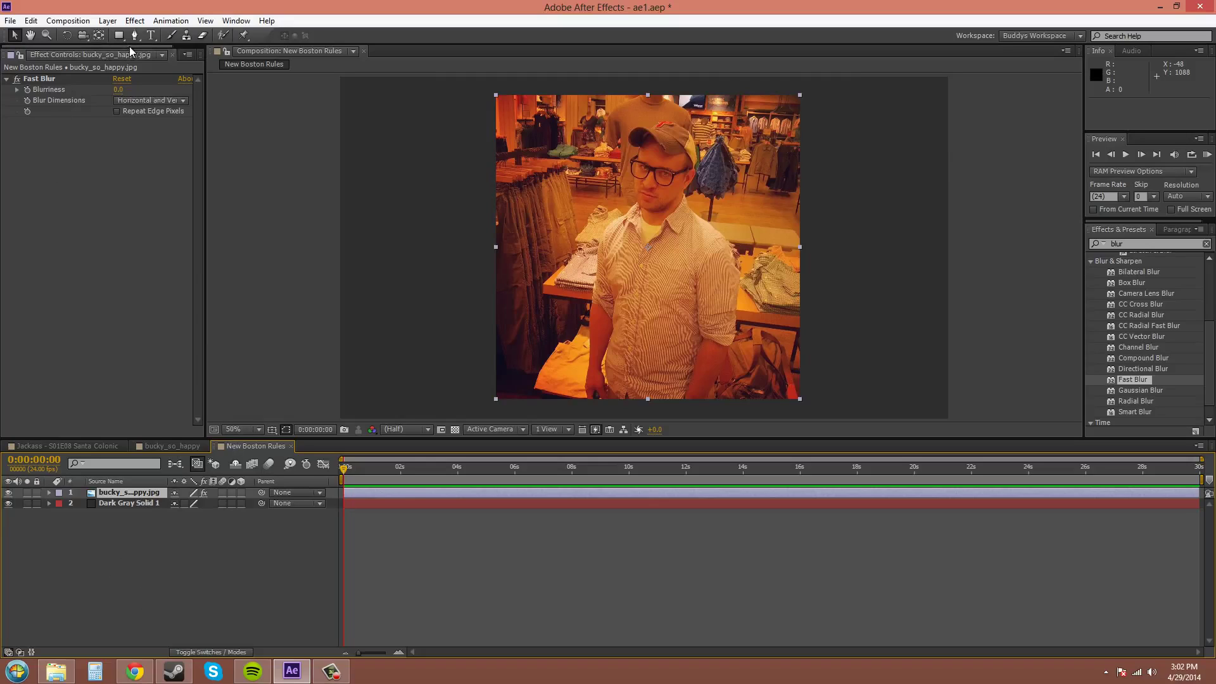
{"action": "left_click", "coordinate": [159, 56]}
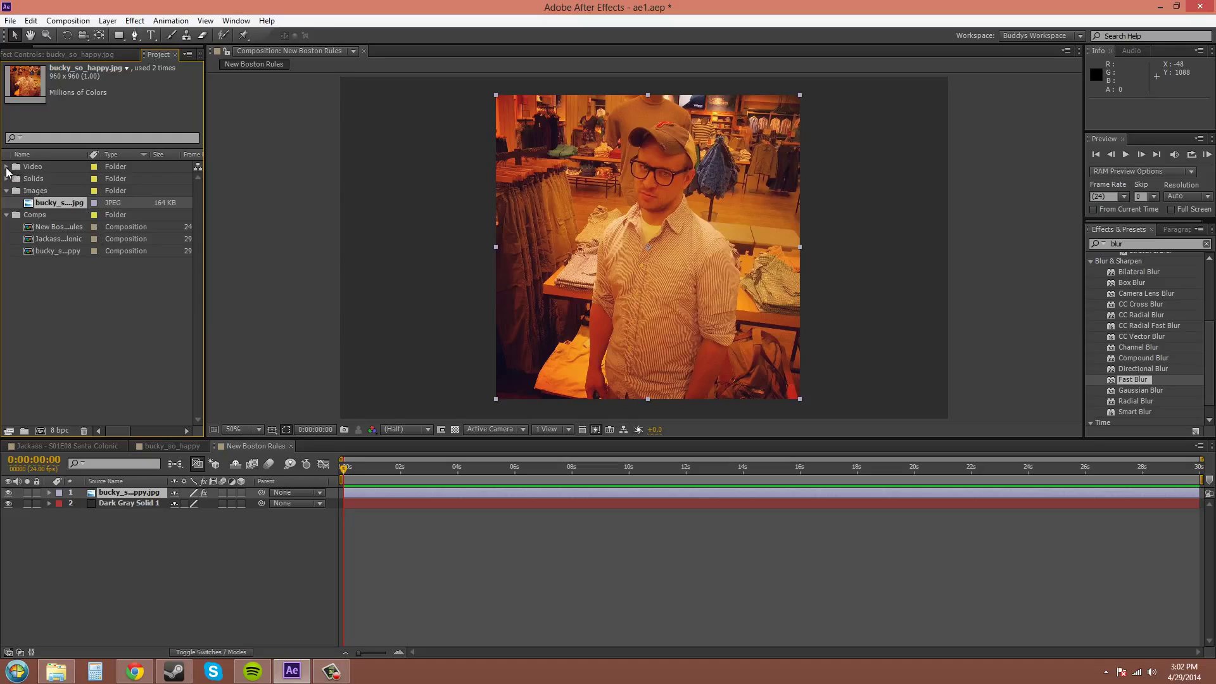
{"action": "left_click", "coordinate": [7, 167]}
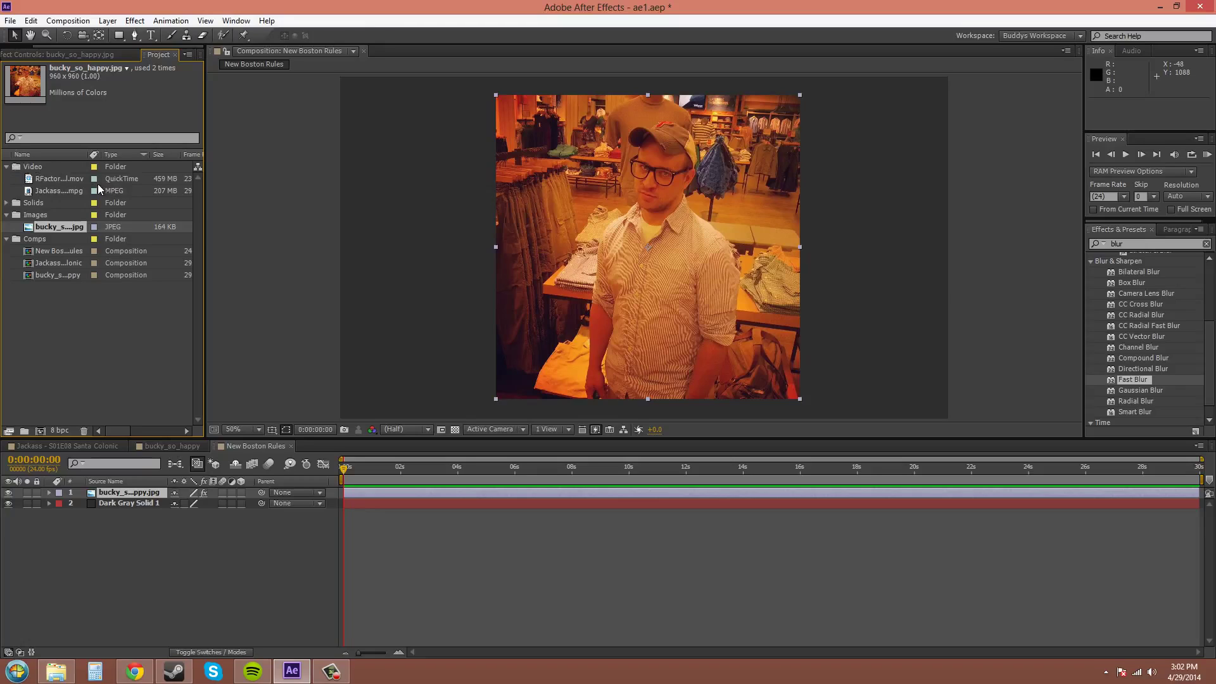
{"action": "left_click", "coordinate": [60, 180]}
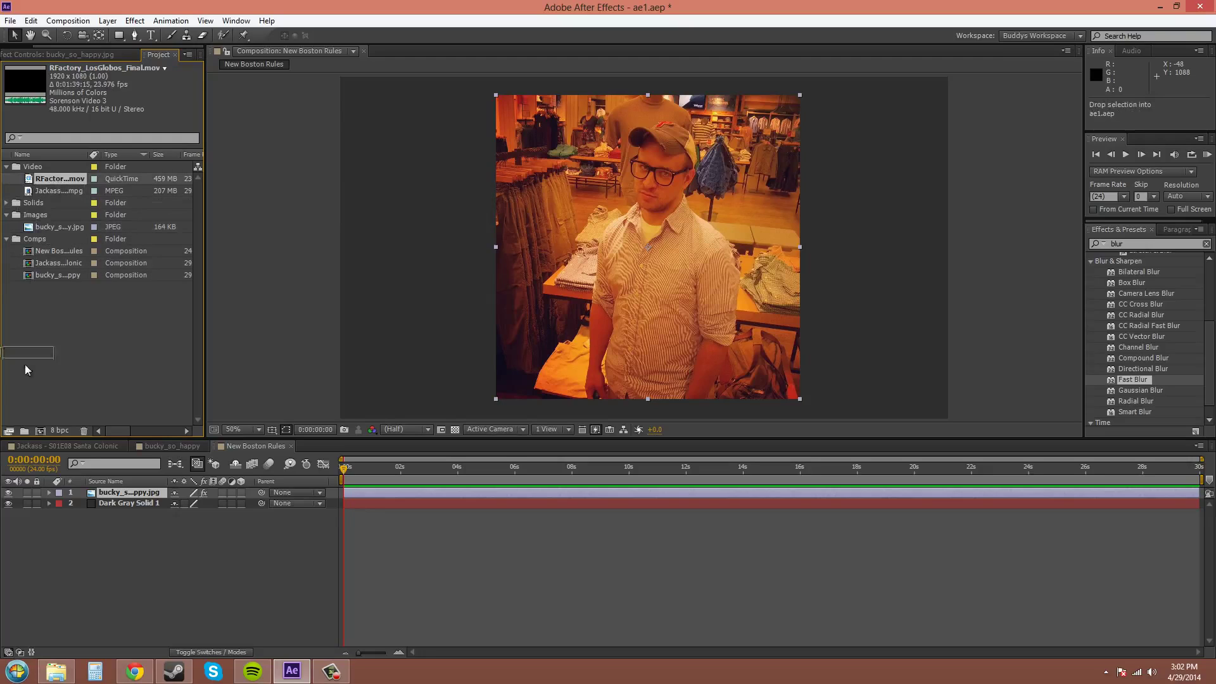
{"action": "left_click", "coordinate": [41, 432]}
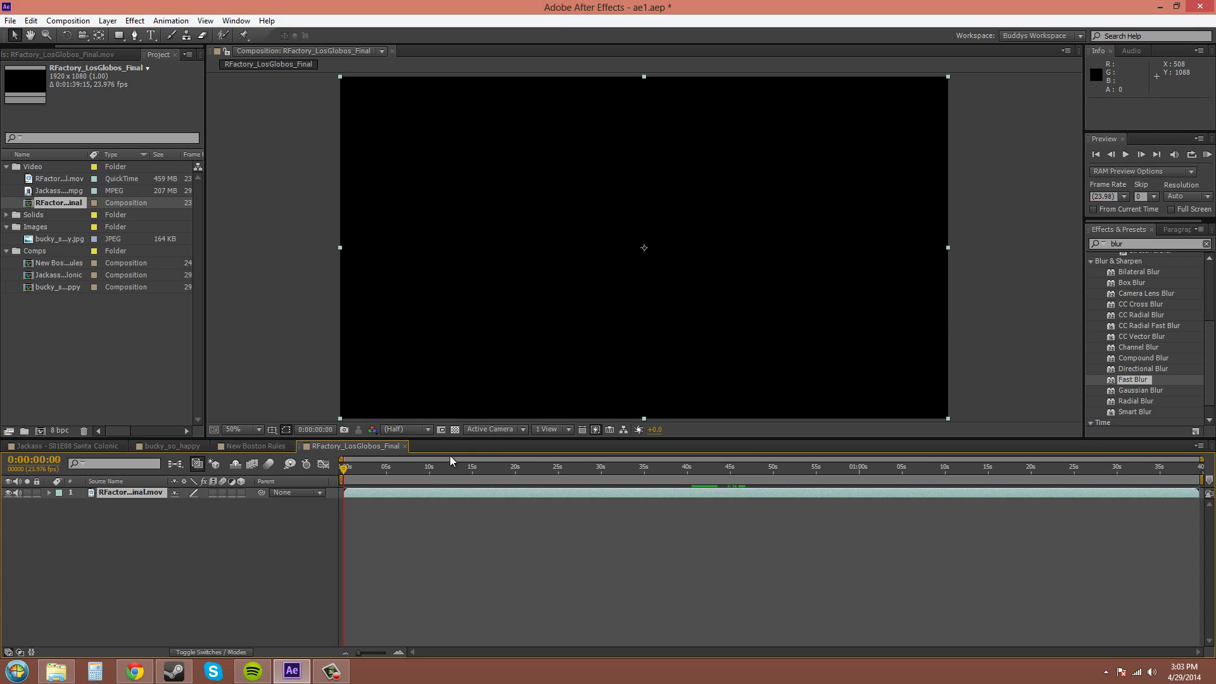
{"action": "left_click_drag", "start_coordinate": [430, 469], "coordinate": [738, 467]}
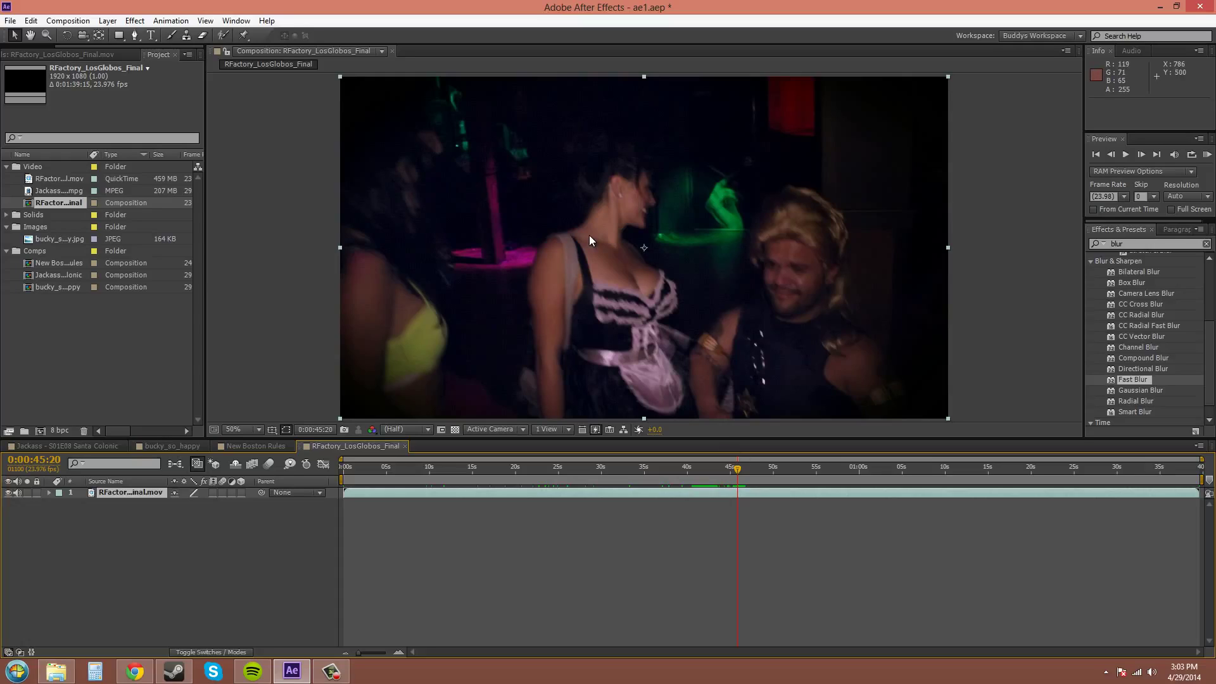